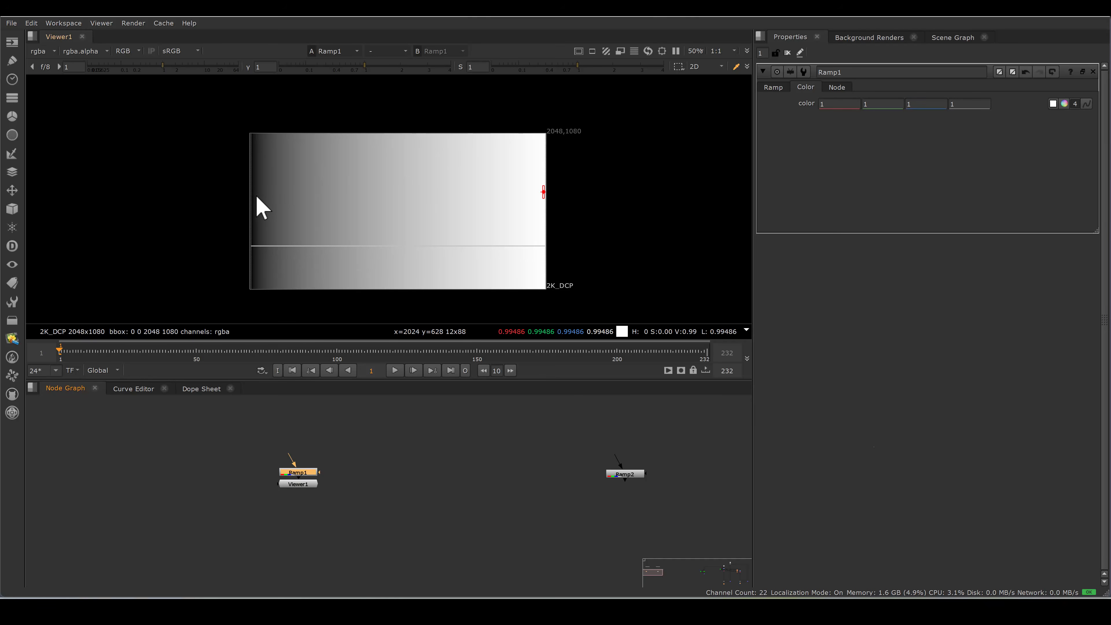
Examine the edge brightness of Ramp1 and Ramp2 in the viewer.
{"action": "left_click_drag", "start_coordinate": [253, 196], "coordinate": [258, 211], "text": "ctrl+shift"}
{"action": "left_click_drag", "start_coordinate": [540, 194], "coordinate": [544, 213], "text": "ctrl+shift"}
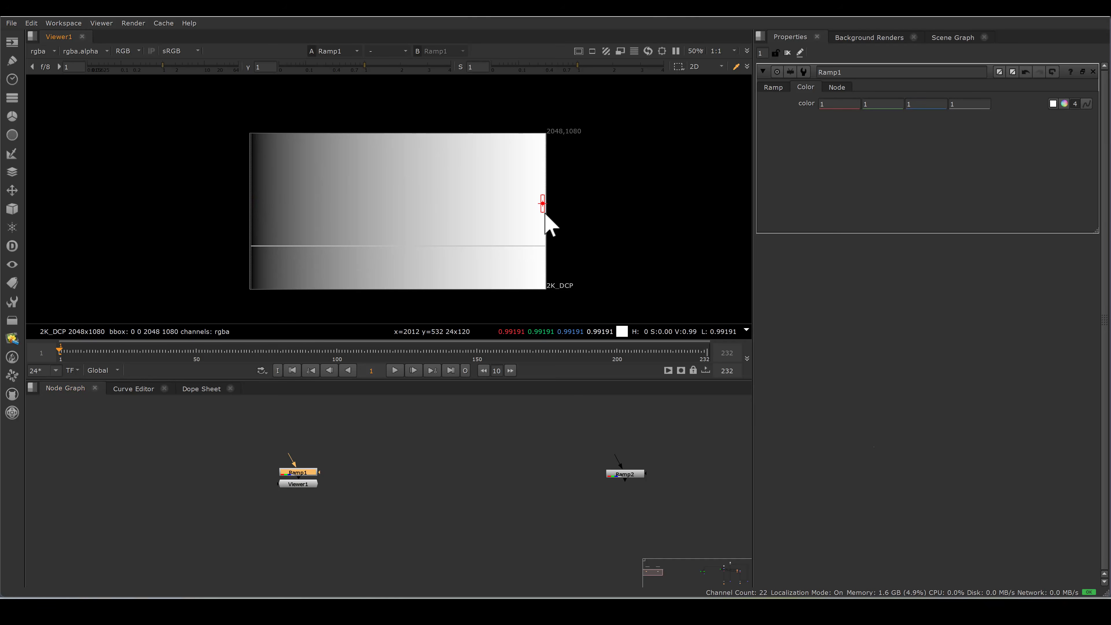
{"action": "left_click", "coordinate": [626, 473]}
{"action": "key", "text": "1"}
{"action": "left_click_drag", "start_coordinate": [253, 185], "coordinate": [255, 197], "text": "ctrl+shift"}
{"action": "left_click_drag", "start_coordinate": [541, 187], "coordinate": [545, 197], "text": "ctrl+shift"}
Add a Merge node joining Ramp1 and Ramp2, with its operation set to max.
{"action": "left_click", "coordinate": [377, 552]}
{"action": "key", "text": "m"}
{"action": "left_click_drag", "start_coordinate": [384, 546], "coordinate": [615, 480]}
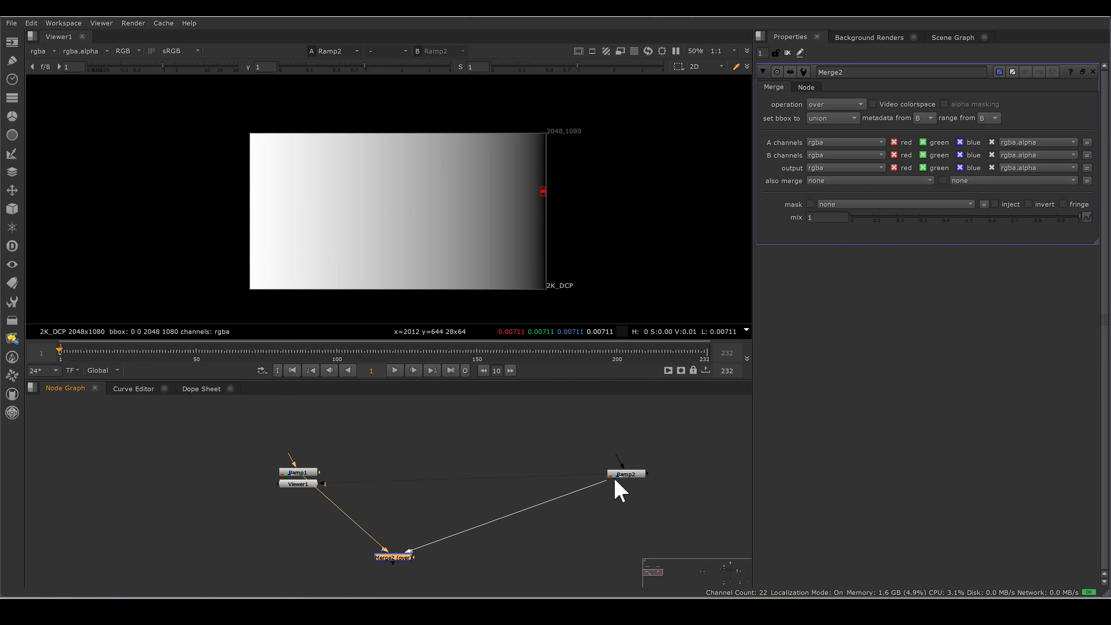
{"action": "left_click", "coordinate": [837, 105]}
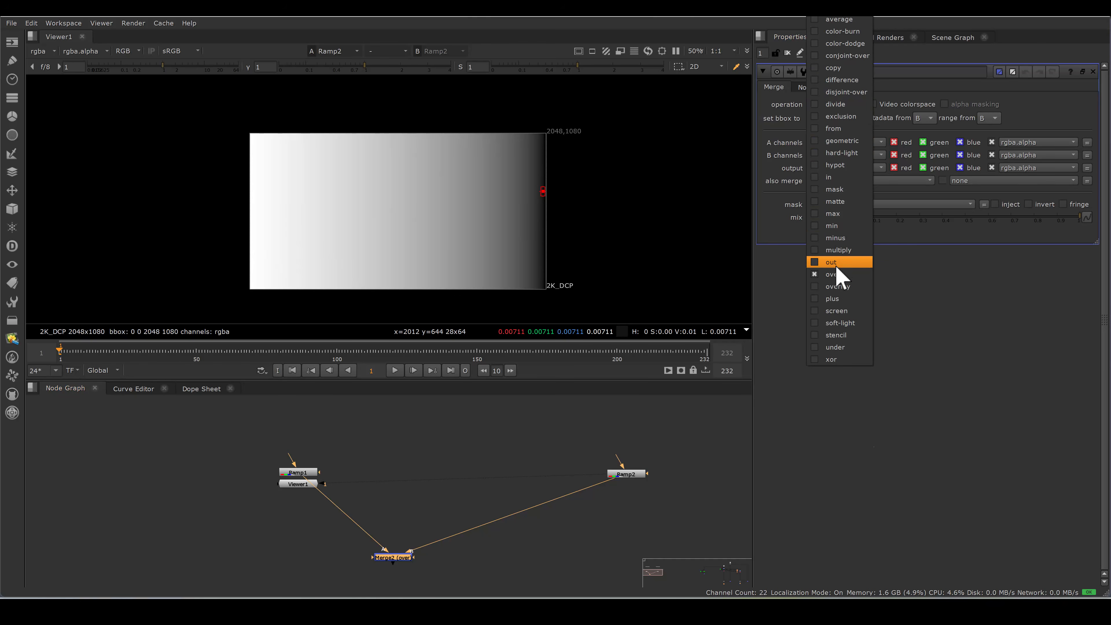
{"action": "left_click", "coordinate": [833, 213]}
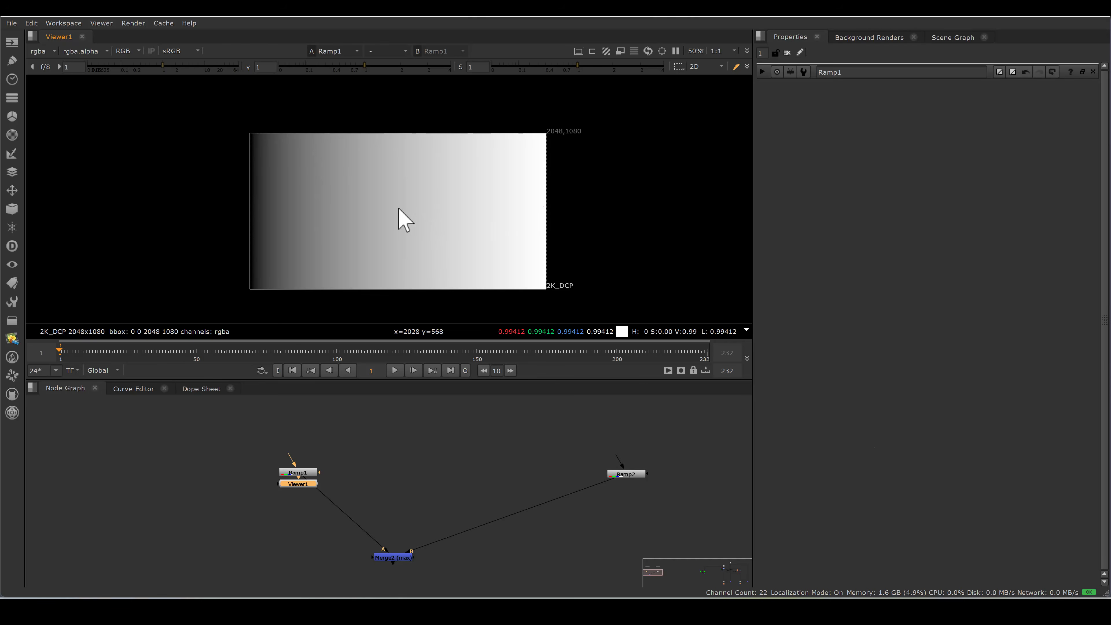
Compare the left and right halves of Ramp1 with the same halves of Ramp2 in the viewer.
{"action": "left_click_drag", "start_coordinate": [239, 90], "coordinate": [386, 320]}
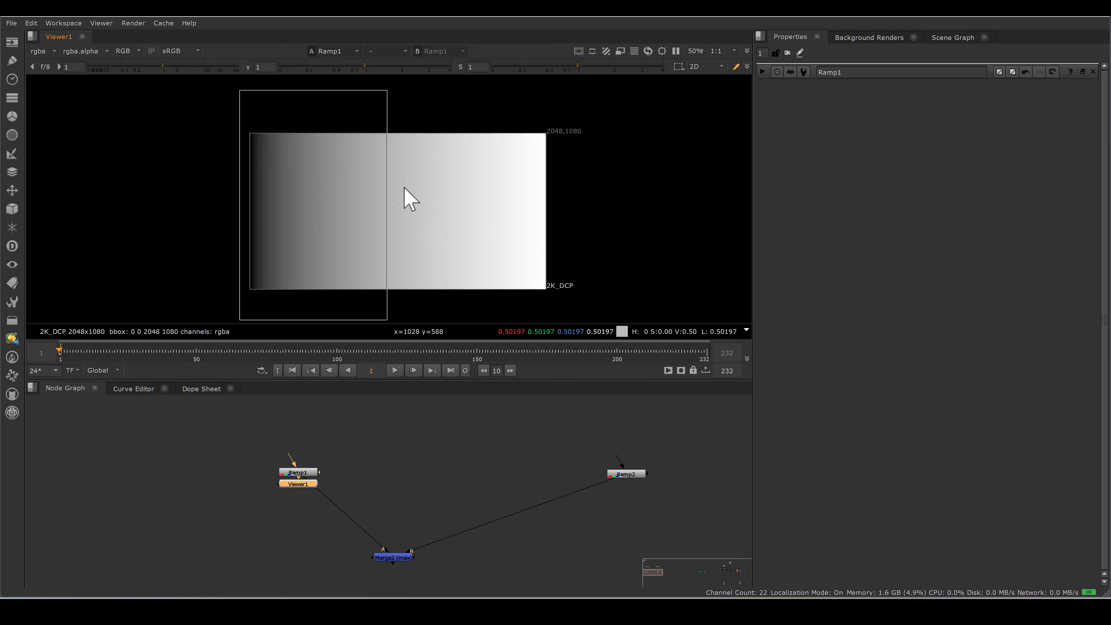
{"action": "left_click_drag", "start_coordinate": [416, 102], "coordinate": [595, 281], "text": "ctrl+shift"}
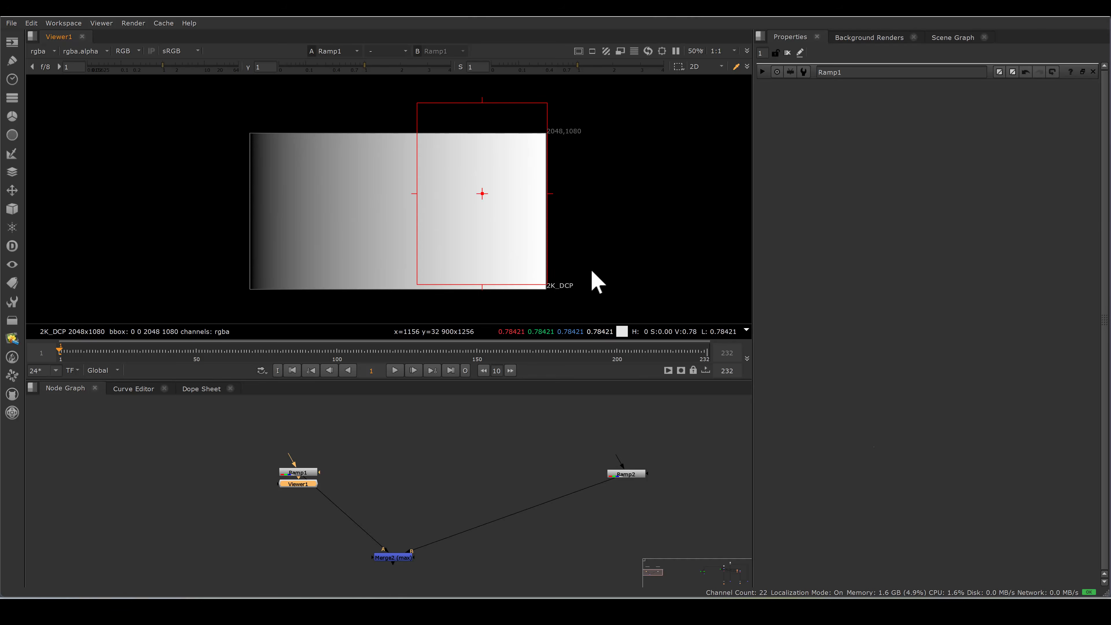
{"action": "double_click", "coordinate": [634, 475]}
{"action": "key", "text": "1"}
{"action": "left_click_drag", "start_coordinate": [244, 92], "coordinate": [384, 324], "text": "ctrl+shift"}
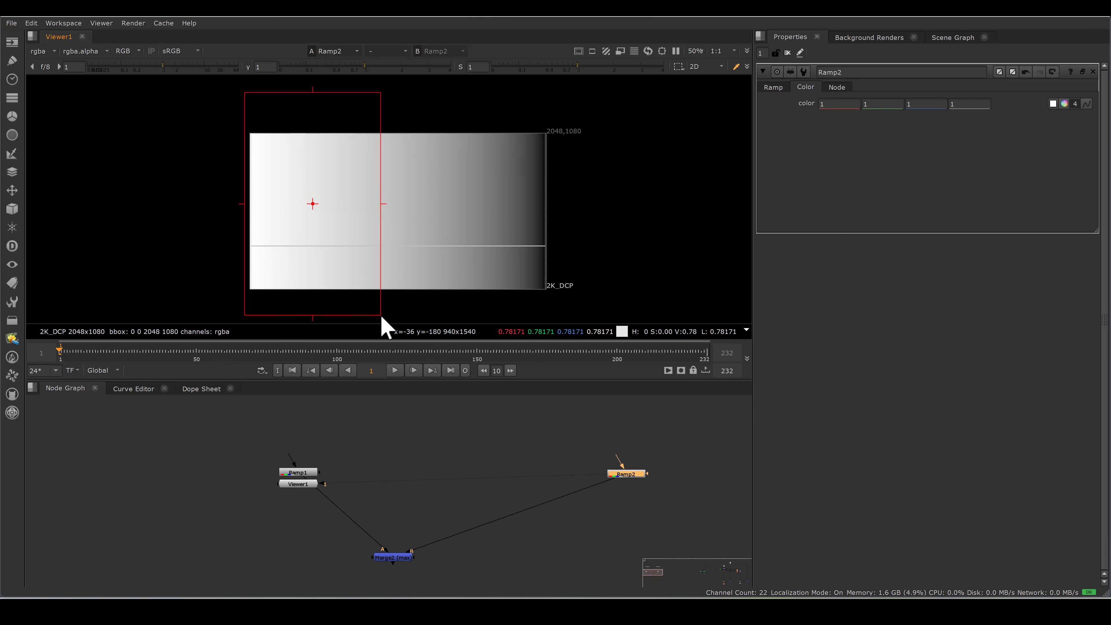
{"action": "left_click_drag", "start_coordinate": [411, 99], "coordinate": [570, 326], "text": "ctrl+shift"}
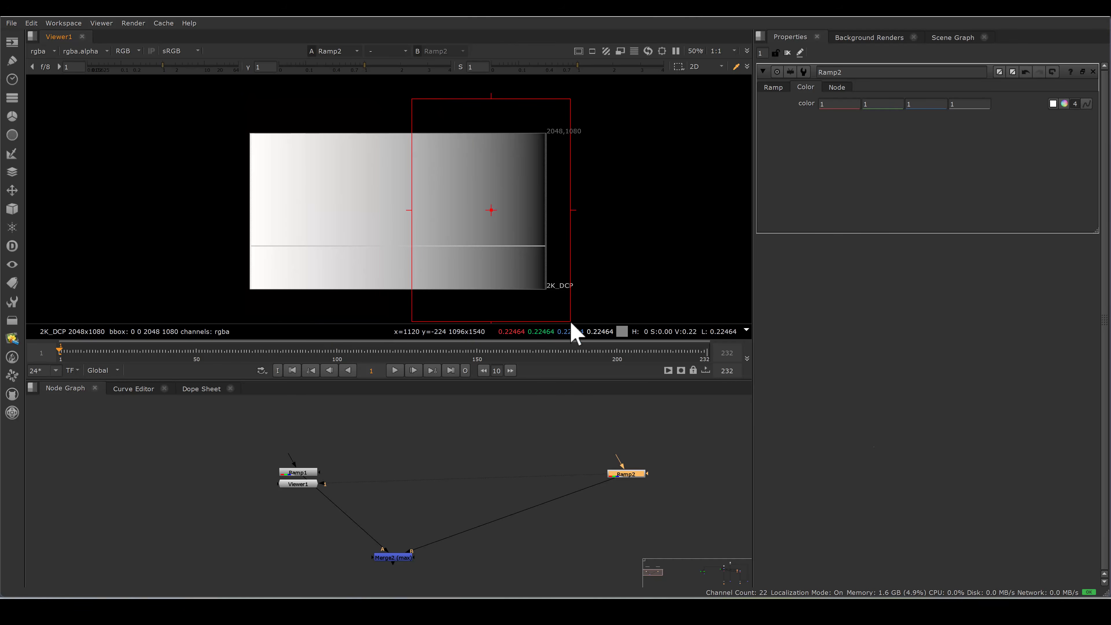
Shift the max merge node sideways between the ramps and recheck which half of each ramp feeds the merged result.
{"action": "left_click_drag", "start_coordinate": [411, 566], "coordinate": [462, 562]}
{"action": "key", "text": "ctrl+z"}
{"action": "key", "text": "ctrl+z"}
{"action": "key", "text": "ctrl+z"}
{"action": "left_click_drag", "start_coordinate": [411, 97], "coordinate": [551, 315], "text": "ctrl+shift"}
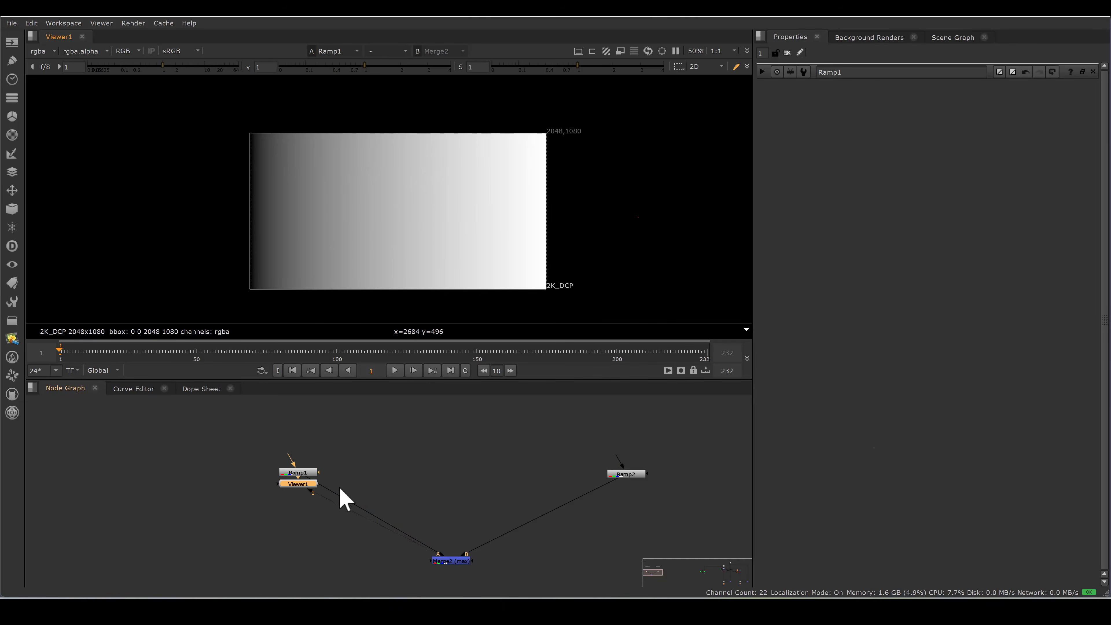
{"action": "left_click", "coordinate": [629, 475]}
{"action": "key", "text": "1"}
{"action": "left_click_drag", "start_coordinate": [189, 93], "coordinate": [375, 303], "text": "ctrl+shift"}
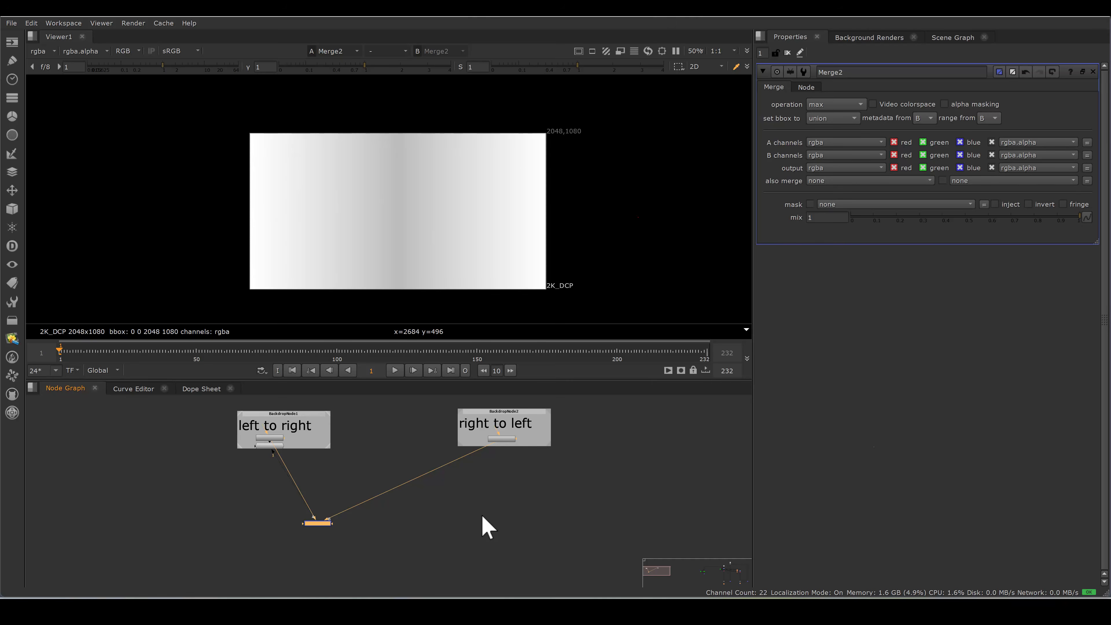
Add a second Merge node fed by the left-to-right and right-to-left ramps, with its operation set to min.
{"action": "left_click", "coordinate": [467, 521]}
{"action": "key", "text": "m"}
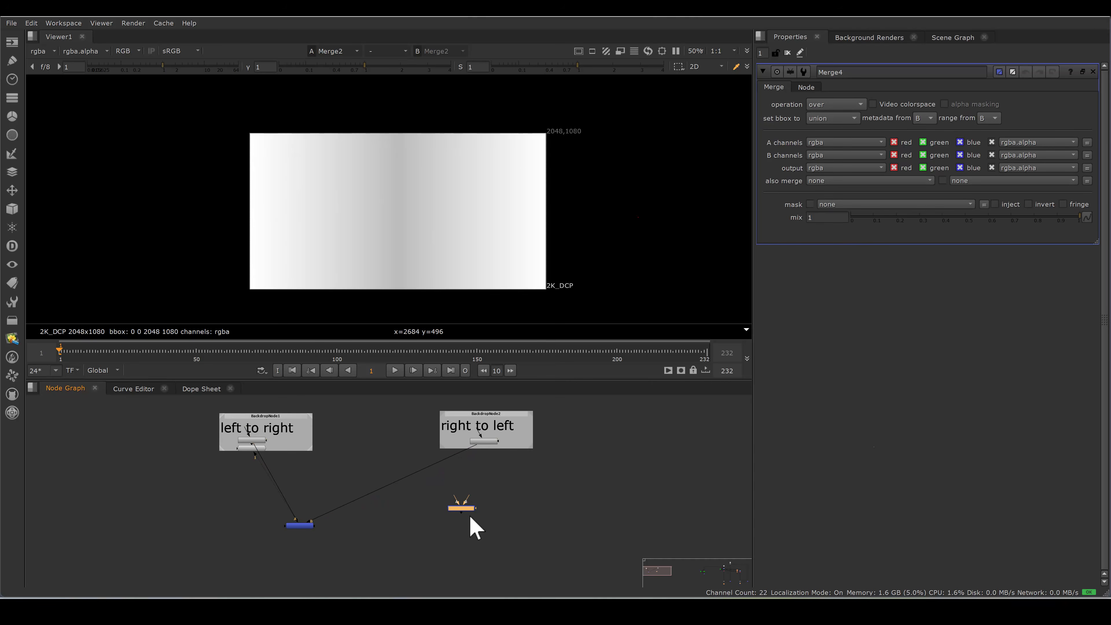
{"action": "left_click_drag", "start_coordinate": [471, 514], "coordinate": [253, 448]}
{"action": "left_click_drag", "start_coordinate": [480, 515], "coordinate": [488, 451]}
{"action": "double_click", "coordinate": [478, 523]}
{"action": "left_click", "coordinate": [831, 104]}
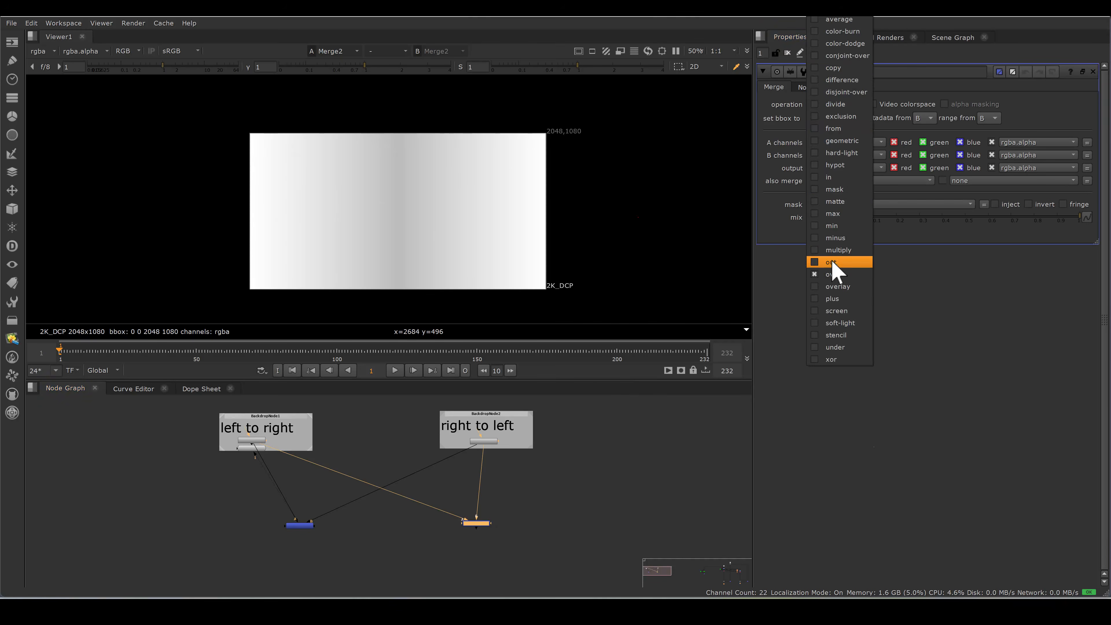
{"action": "left_click", "coordinate": [833, 226]}
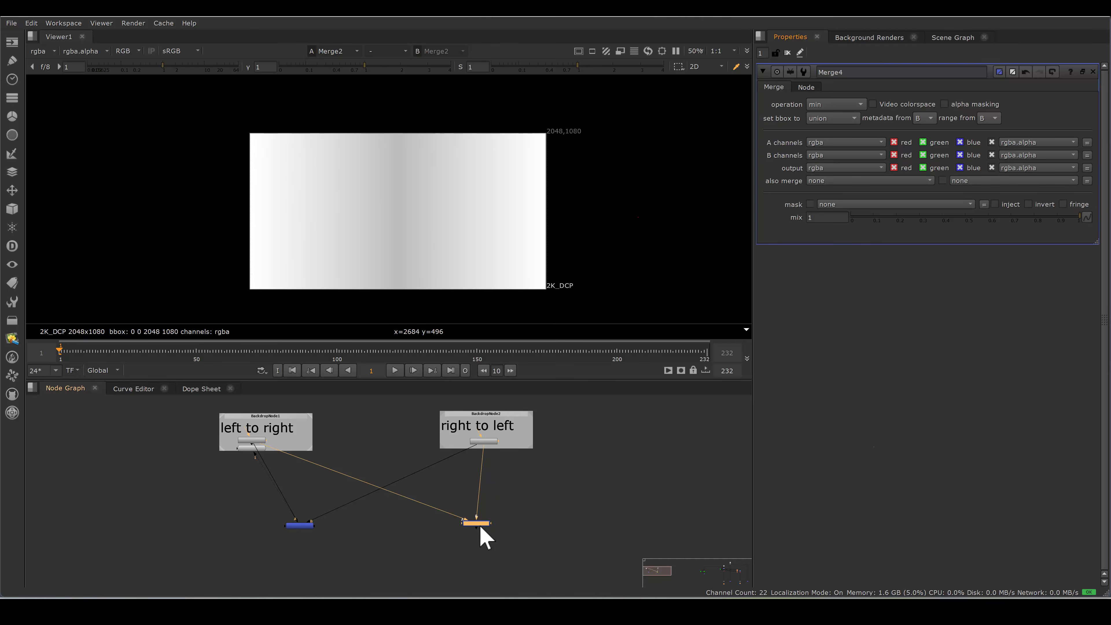
View the min merge and examine both halves of the combined gradient.
{"action": "scroll", "coordinate": [471, 525], "scroll_direction": "up", "scroll_amount": 2}
{"action": "key", "text": "1"}
{"action": "left_click_drag", "start_coordinate": [419, 106], "coordinate": [558, 282]}
{"action": "left_click_drag", "start_coordinate": [245, 103], "coordinate": [371, 294]}
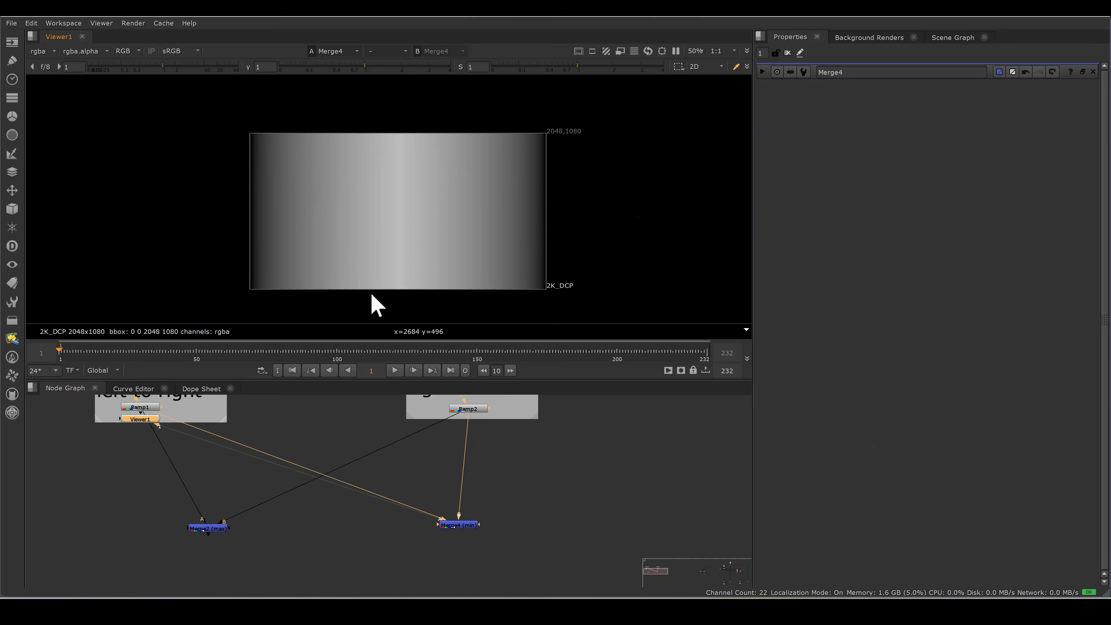
Go to the luminance keyers on the car footage and display Keyer1's alpha channel.
{"action": "middle_click_drag", "start_coordinate": [531, 473], "coordinate": [583, 503]}
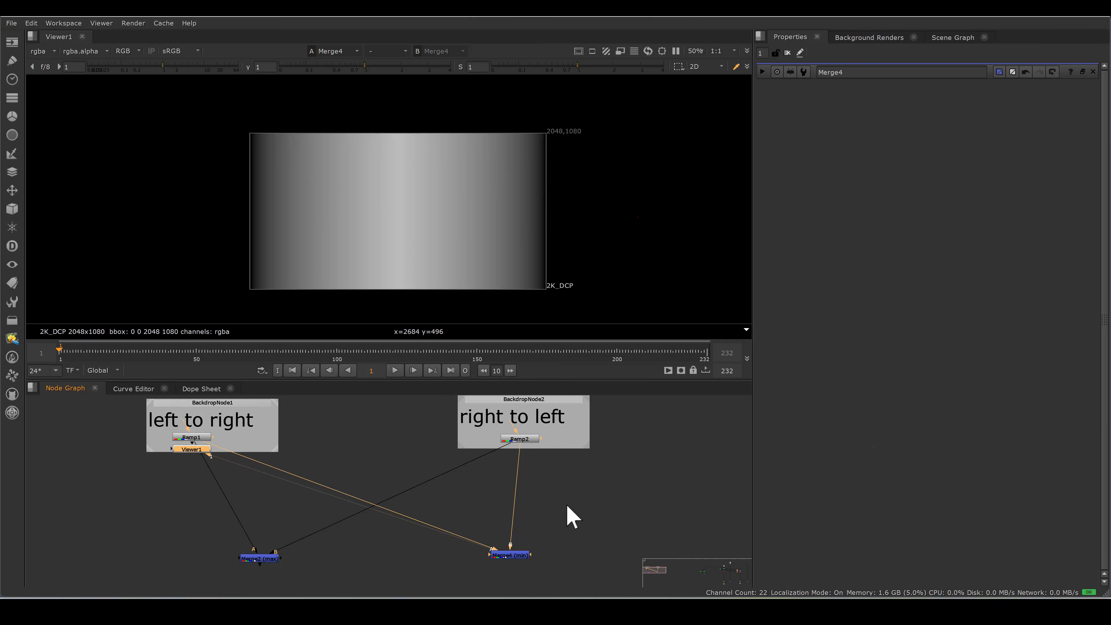
{"action": "scroll", "coordinate": [569, 516], "scroll_direction": "down", "scroll_amount": 3}
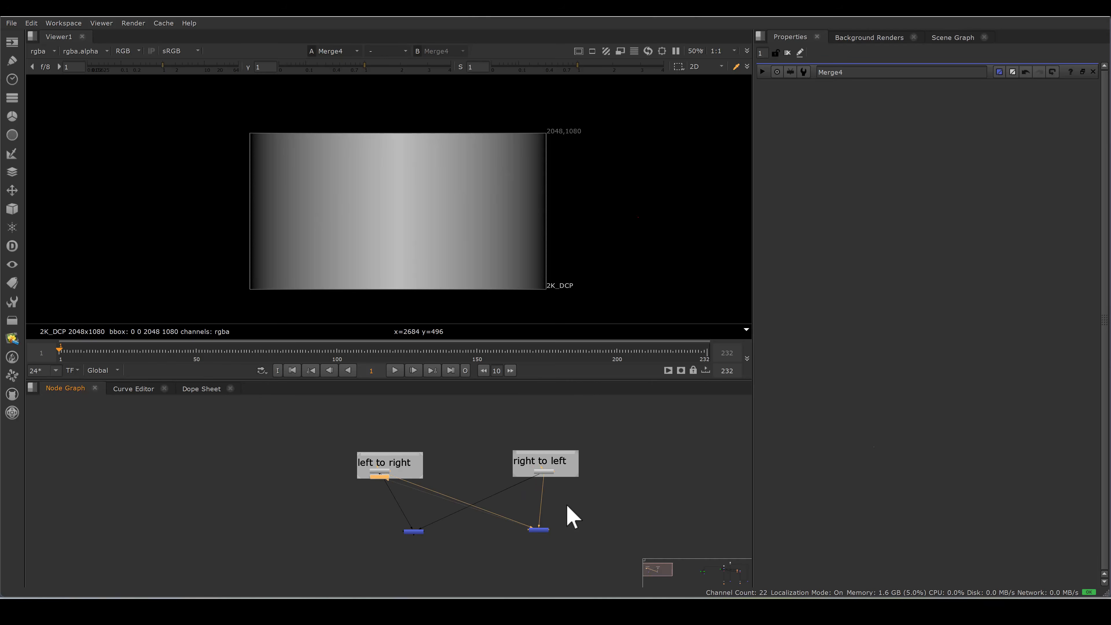
{"action": "middle_click_drag", "start_coordinate": [457, 483], "coordinate": [29, 481]}
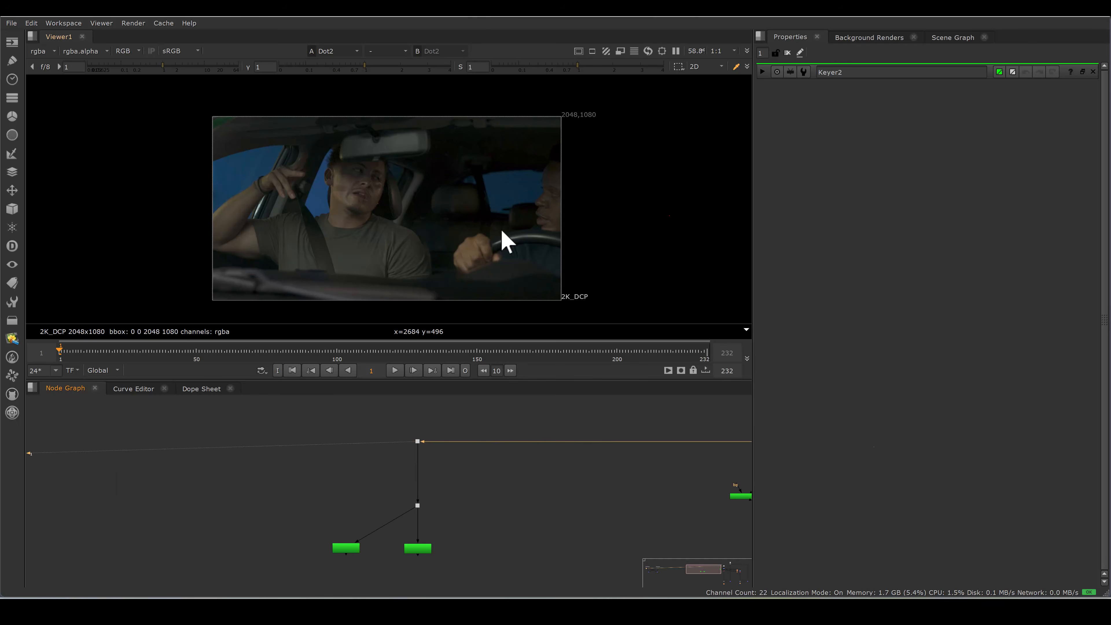
{"action": "scroll", "coordinate": [502, 231], "scroll_direction": "down", "scroll_amount": 1}
{"action": "scroll", "coordinate": [472, 226], "scroll_direction": "up", "scroll_amount": 1}
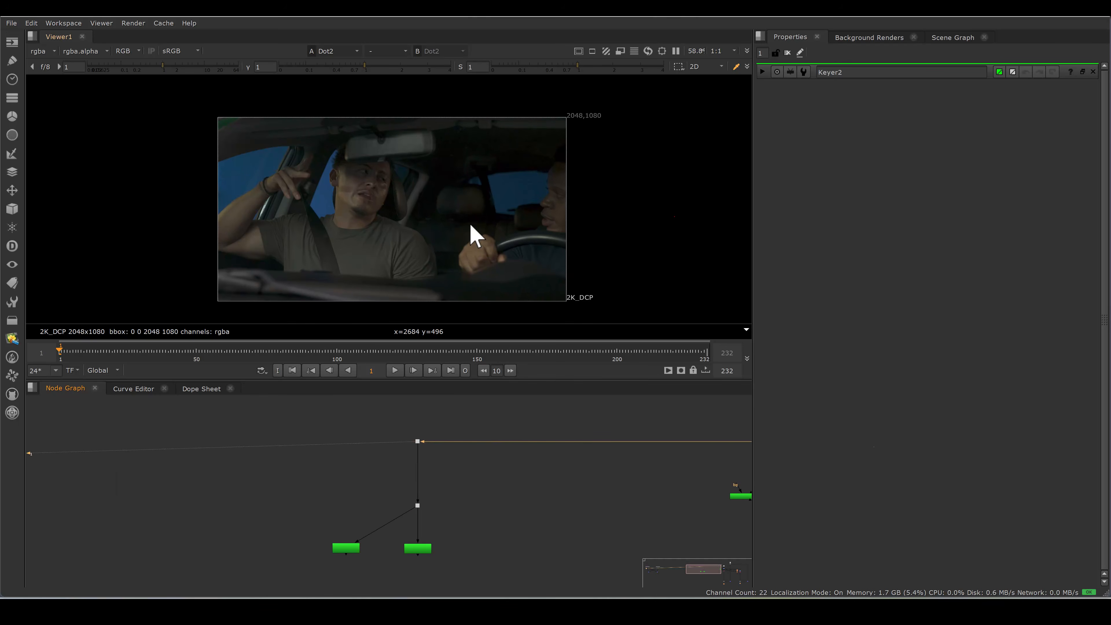
{"action": "middle_click_drag", "start_coordinate": [504, 463], "coordinate": [532, 443]}
{"action": "left_click_drag", "start_coordinate": [316, 498], "coordinate": [392, 535]}
{"action": "scroll", "coordinate": [393, 534], "scroll_direction": "up", "scroll_amount": 3}
{"action": "scroll", "coordinate": [394, 535], "scroll_direction": "up", "scroll_amount": 1}
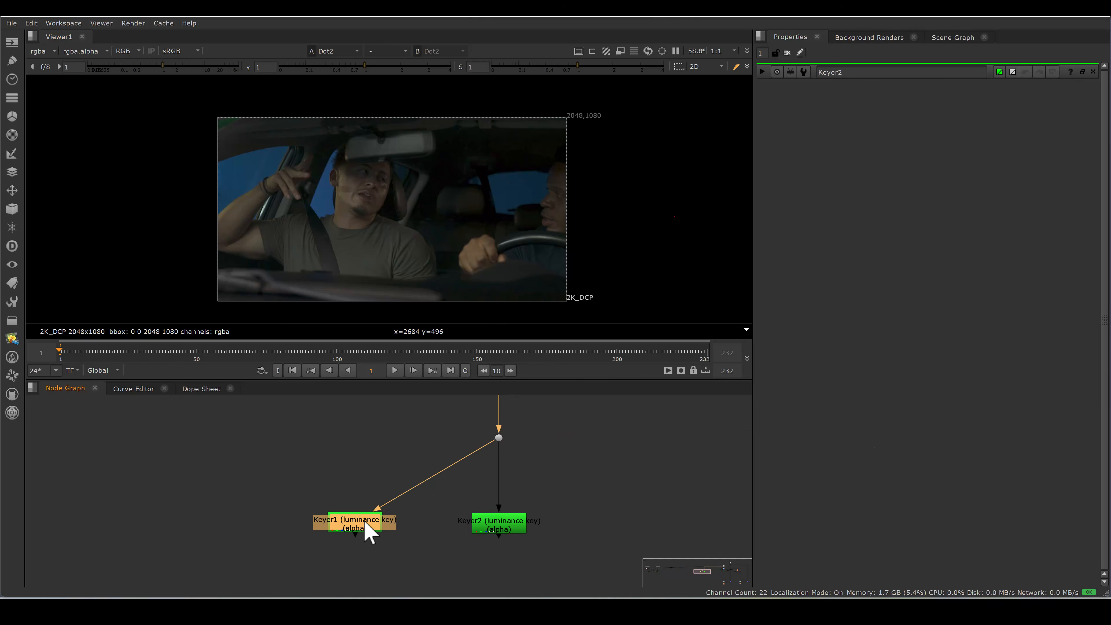
{"action": "double_click", "coordinate": [364, 521]}
{"action": "key", "text": "1"}
{"action": "key", "text": "a"}
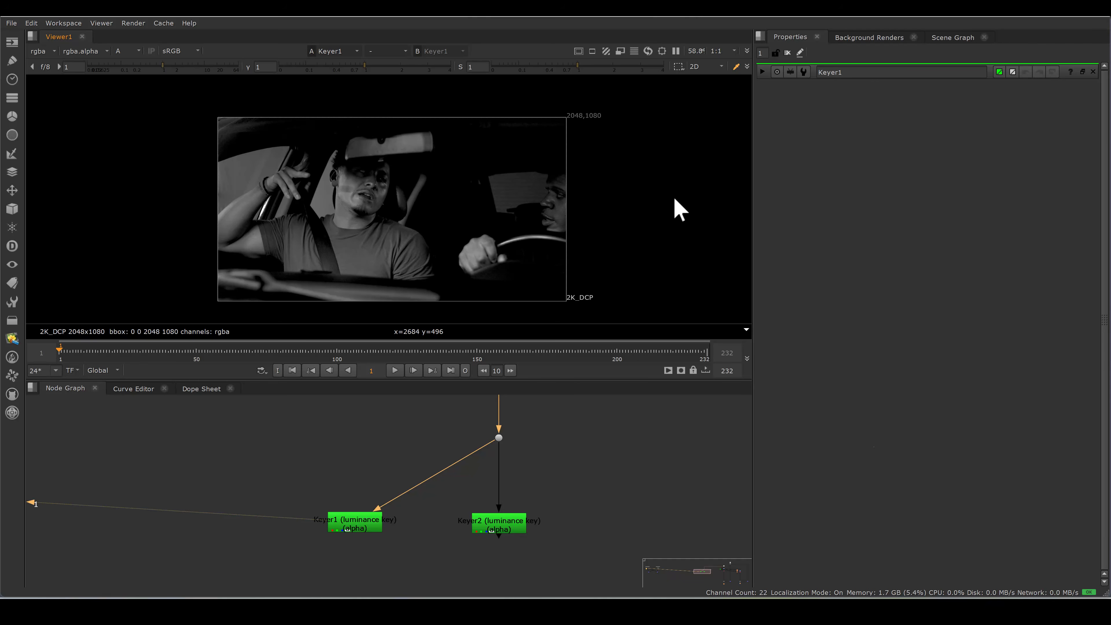
Examine the passenger, the driver's hand and the rear seat area in Keyer1's alpha.
{"action": "left_click_drag", "start_coordinate": [225, 130], "coordinate": [371, 278]}
{"action": "left_click_drag", "start_coordinate": [326, 128], "coordinate": [387, 249]}
{"action": "left_click_drag", "start_coordinate": [456, 231], "coordinate": [514, 284]}
{"action": "mouse_move", "coordinate": [457, 143]}
{"action": "left_mouse_down"}
{"action": "mouse_move", "coordinate": [561, 219]}
{"action": "mouse_move", "coordinate": [552, 211]}
{"action": "left_mouse_up"}
View Keyer2's alpha and compare it with Keyer1's.
{"action": "left_click", "coordinate": [519, 521]}
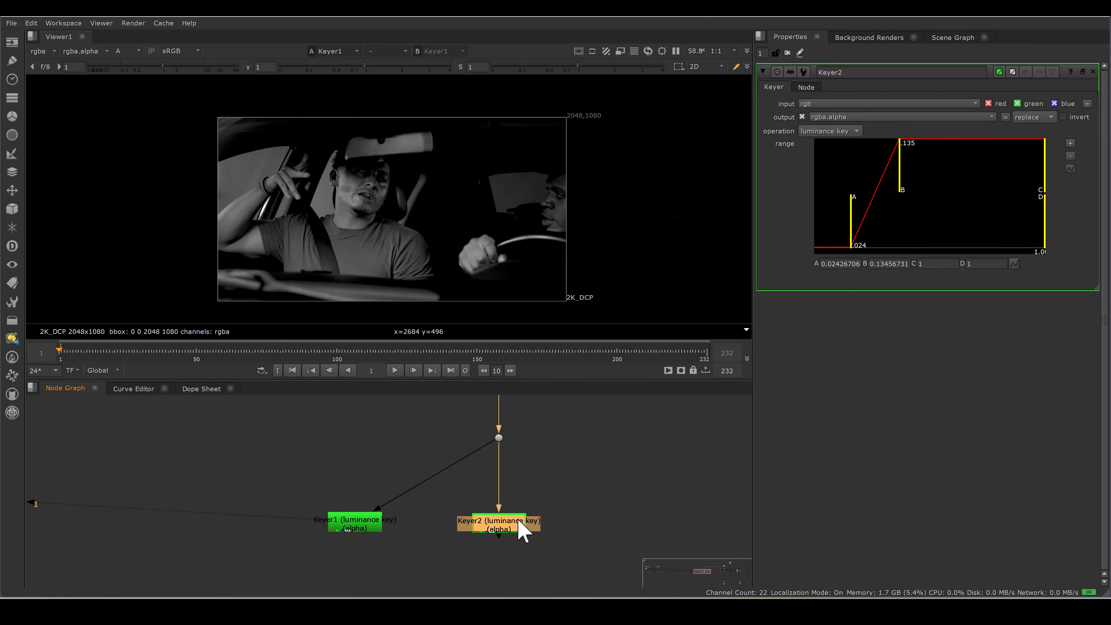
{"action": "key", "text": "1"}
{"action": "left_click_drag", "start_coordinate": [164, 124], "coordinate": [382, 283]}
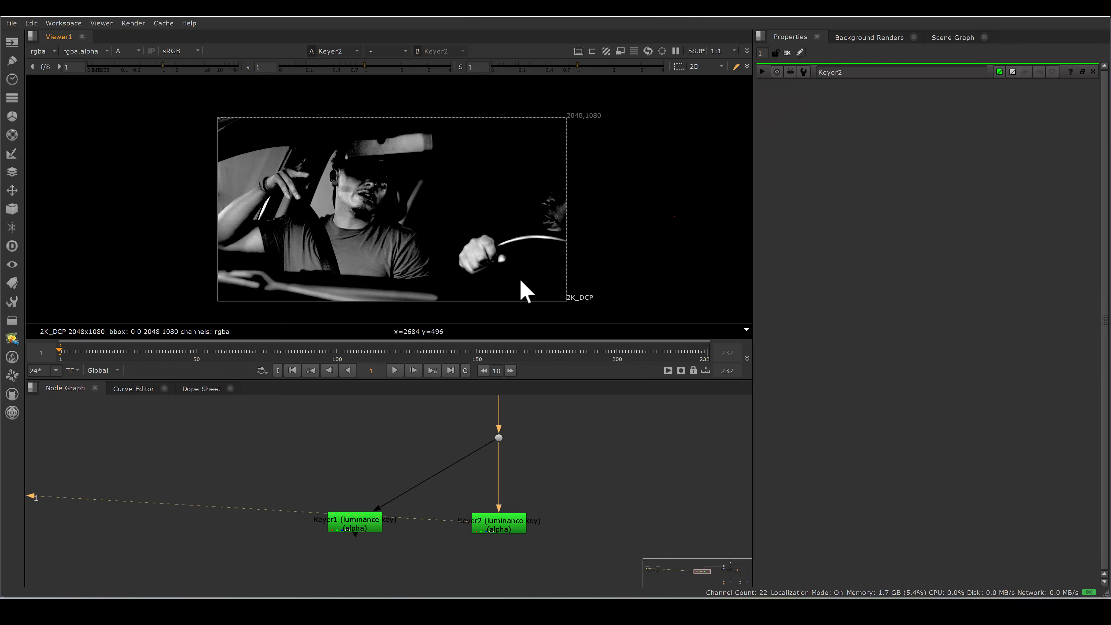
{"action": "key", "text": "ctrl+z"}
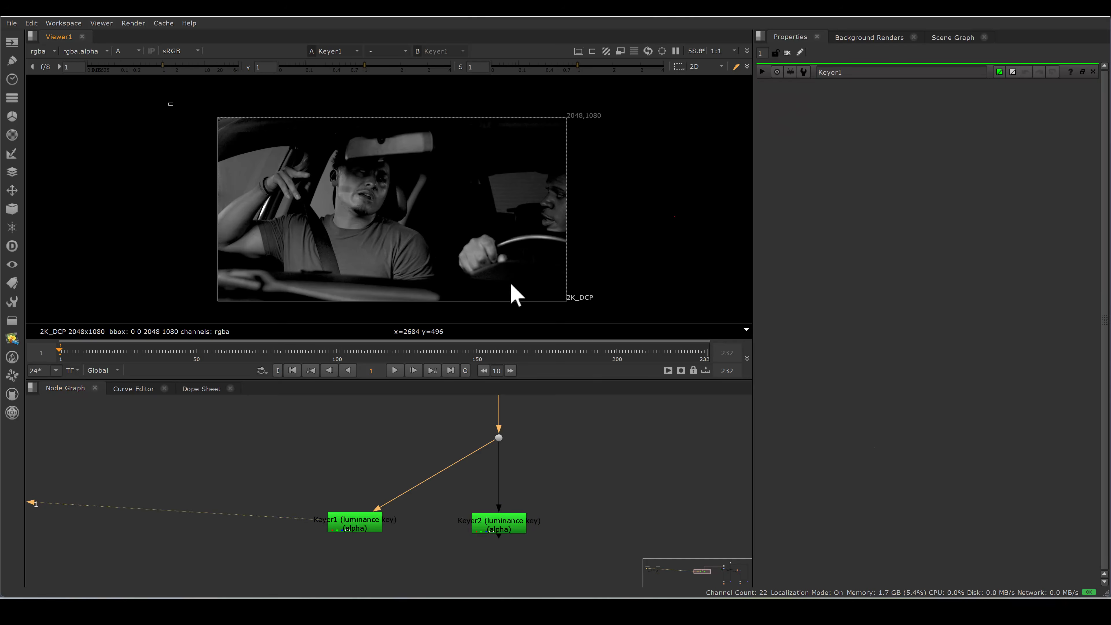
{"action": "left_click", "coordinate": [515, 528]}
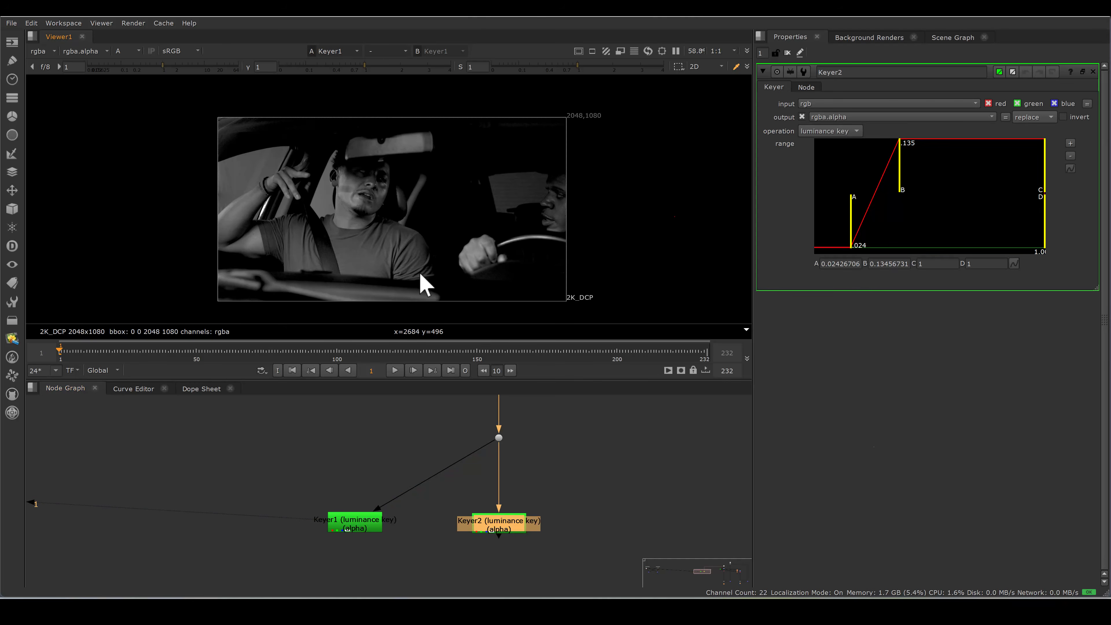
{"action": "key", "text": "1"}
Merge Keyer1 and Keyer2 with a new Merge node set to max and view its result.
{"action": "key", "text": "m"}
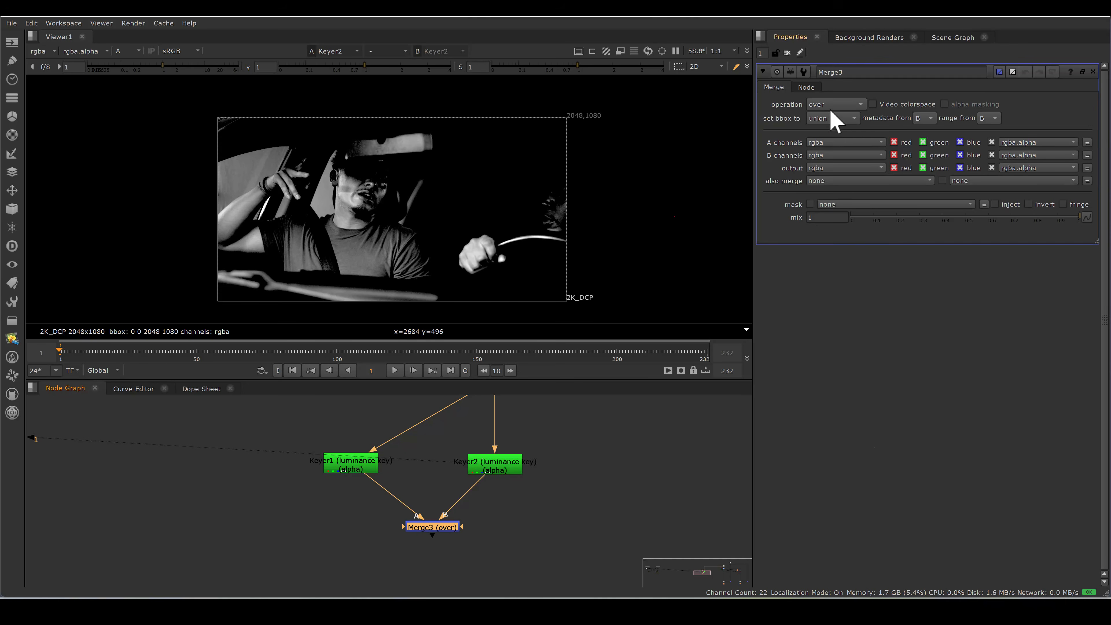
{"action": "left_click", "coordinate": [834, 105]}
{"action": "left_click", "coordinate": [833, 213]}
{"action": "left_click", "coordinate": [427, 528]}
{"action": "key", "text": "1"}
Compare the max merge's alpha with the individual alphas of Keyer1 and Keyer2.
{"action": "left_click", "coordinate": [348, 468]}
{"action": "key", "text": "1"}
{"action": "left_click", "coordinate": [512, 468]}
{"action": "key", "text": "1"}
{"action": "left_click", "coordinate": [443, 529]}
{"action": "key", "text": "1"}
{"action": "left_click", "coordinate": [499, 465]}
{"action": "key", "text": "1"}
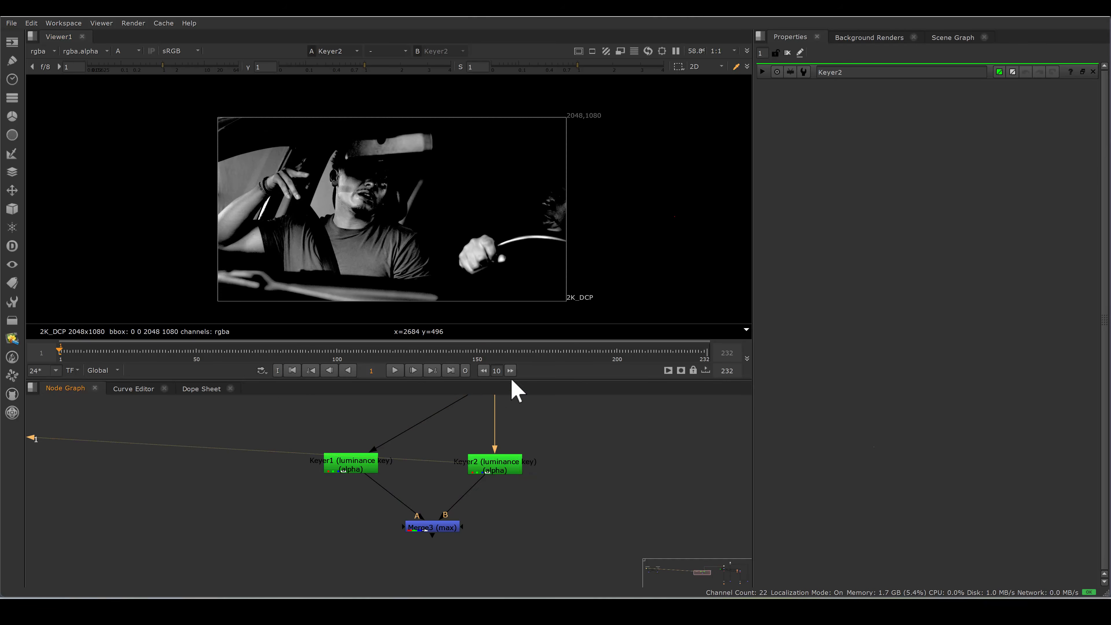
Check the dark rear seat area in Keyer2's alpha against Keyer1 and the max merge.
{"action": "left_click_drag", "start_coordinate": [499, 175], "coordinate": [534, 202], "text": "ctrl+shift"}
{"action": "left_click", "coordinate": [356, 465]}
{"action": "key", "text": "1"}
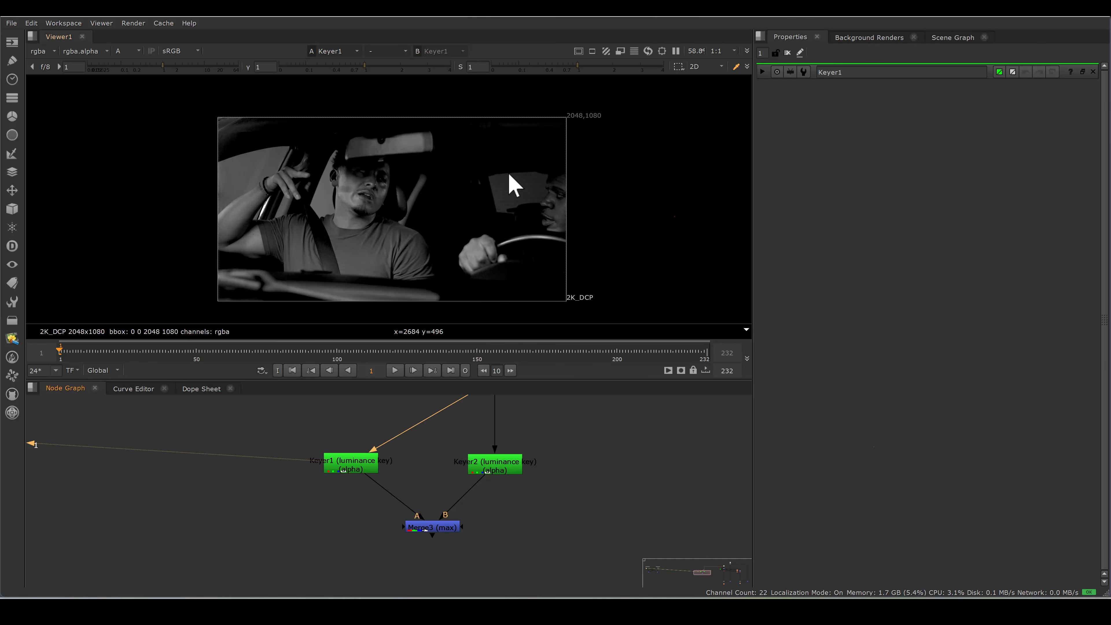
{"action": "left_click", "coordinate": [441, 529]}
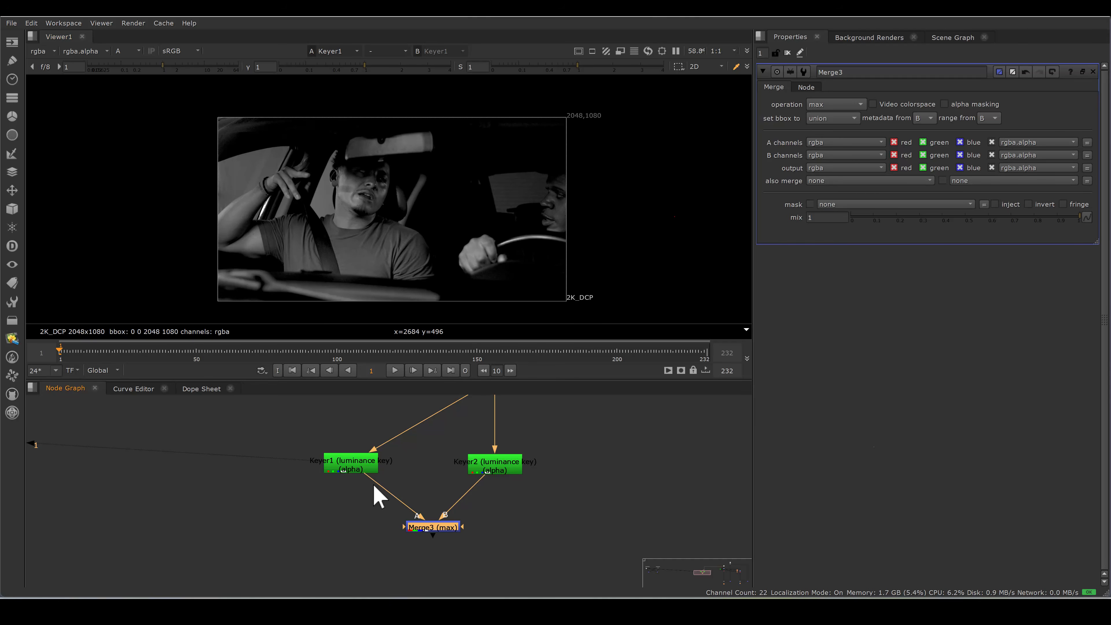
{"action": "left_click", "coordinate": [366, 462]}
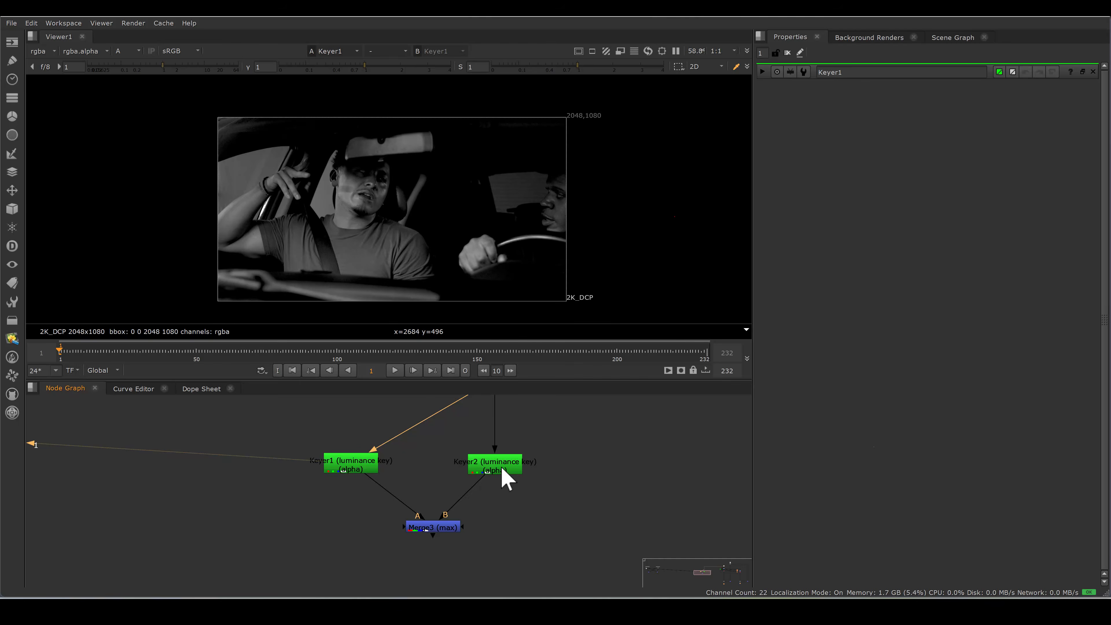
{"action": "left_click", "coordinate": [503, 467]}
{"action": "key", "text": "1"}
{"action": "left_click", "coordinate": [433, 527]}
{"action": "key", "text": "1"}
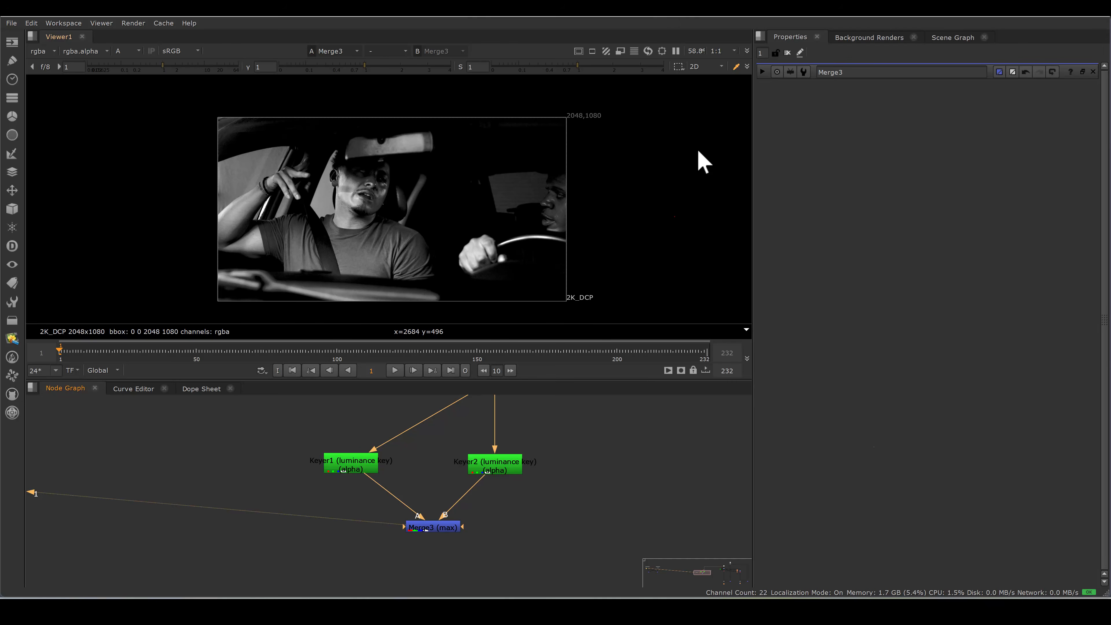
View the Read3 car plate in full colour and look over the keying branches of the node tree.
{"action": "scroll", "coordinate": [495, 486], "scroll_direction": "down", "scroll_amount": 8}
{"action": "middle_click_drag", "start_coordinate": [713, 490], "coordinate": [492, 459]}
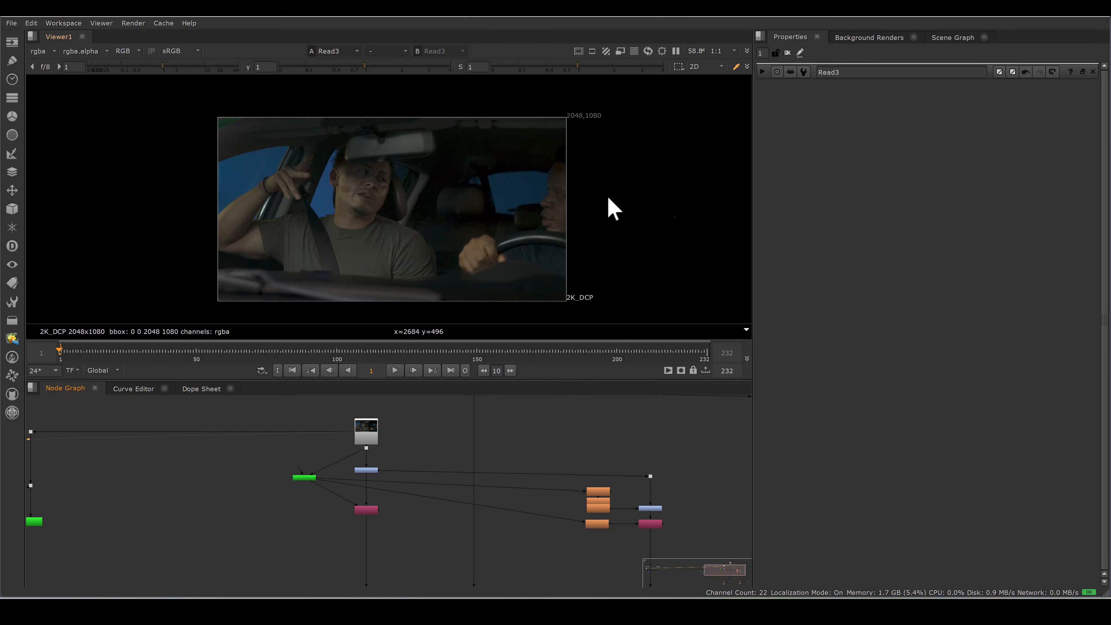
{"action": "scroll", "coordinate": [432, 439], "scroll_direction": "up", "scroll_amount": 10}
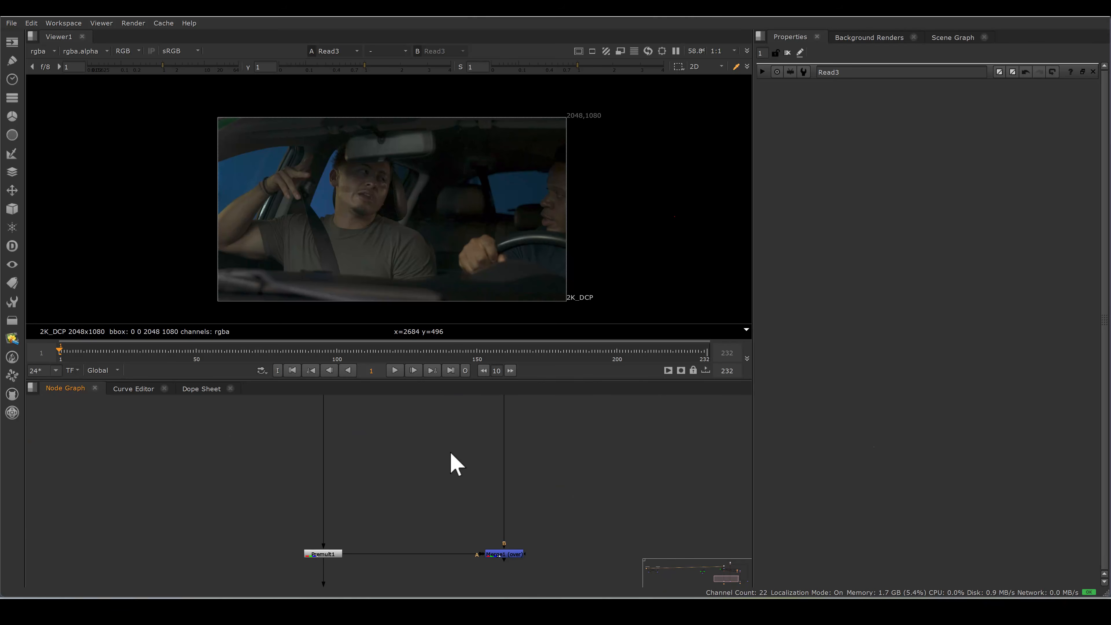
{"action": "scroll", "coordinate": [431, 485], "scroll_direction": "down", "scroll_amount": 10}
{"action": "middle_click_drag", "start_coordinate": [424, 505], "coordinate": [423, 523]}
{"action": "scroll", "coordinate": [415, 480], "scroll_direction": "up", "scroll_amount": 6}
{"action": "left_click_drag", "start_coordinate": [380, 420], "coordinate": [448, 535]}
{"action": "mouse_move", "coordinate": [448, 538]}
{"action": "middle_mouse_down"}
{"action": "mouse_move", "coordinate": [436, 523]}
{"action": "mouse_move", "coordinate": [439, 532]}
{"action": "middle_mouse_up"}
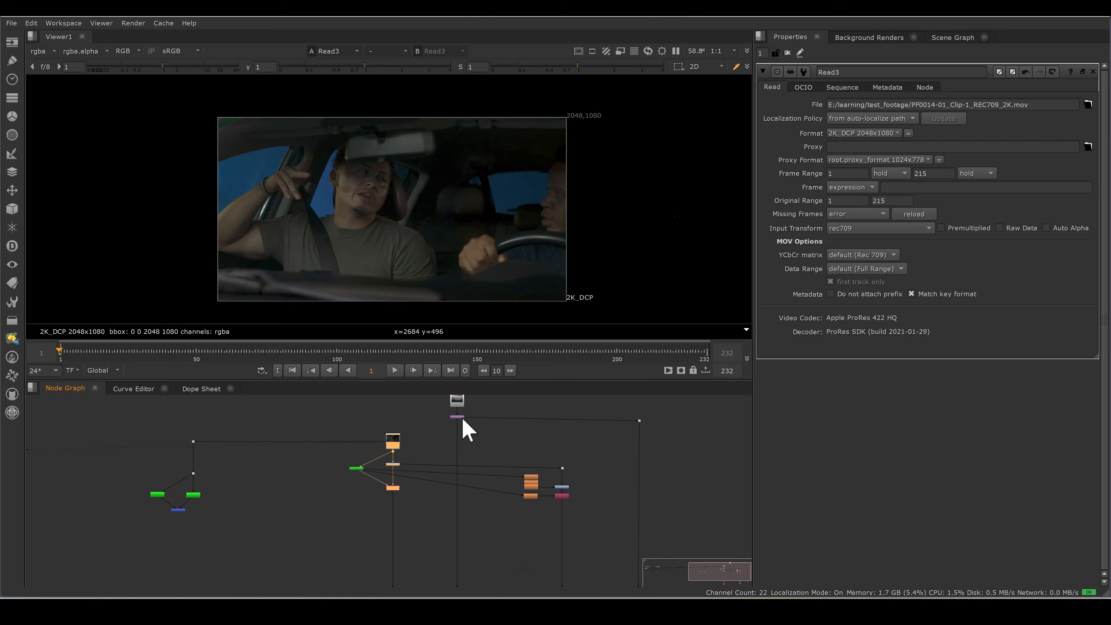
View the Merge1 composite and examine the edge of the passenger's raised arm up close.
{"action": "scroll", "coordinate": [474, 418], "scroll_direction": "up", "scroll_amount": 8}
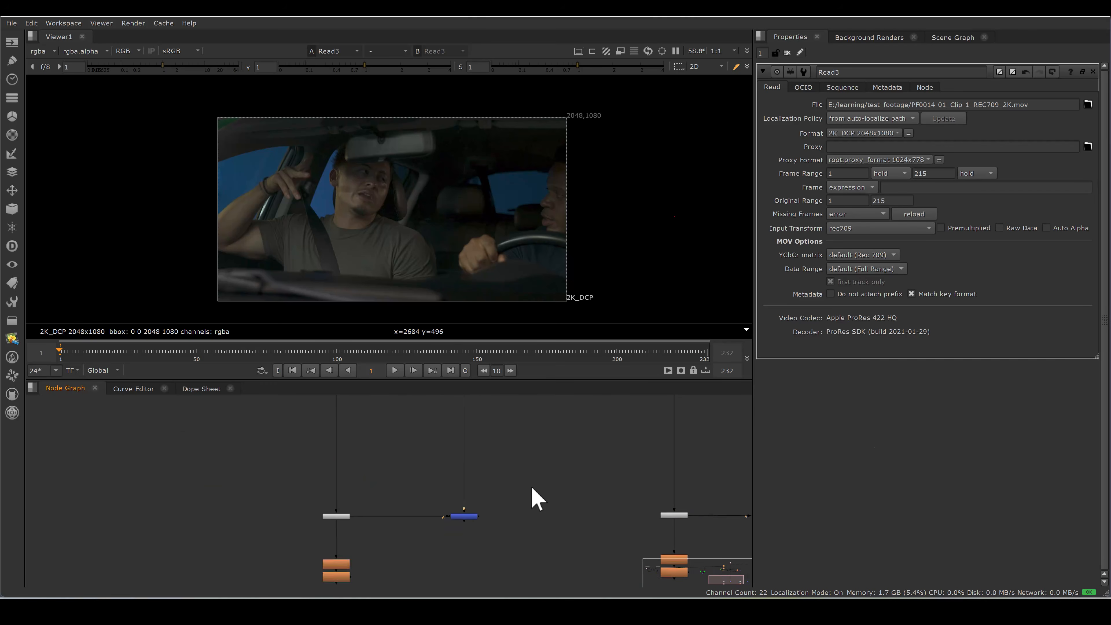
{"action": "left_click", "coordinate": [463, 516]}
{"action": "key", "text": "1"}
{"action": "scroll", "coordinate": [224, 201], "scroll_direction": "up", "scroll_amount": 8}
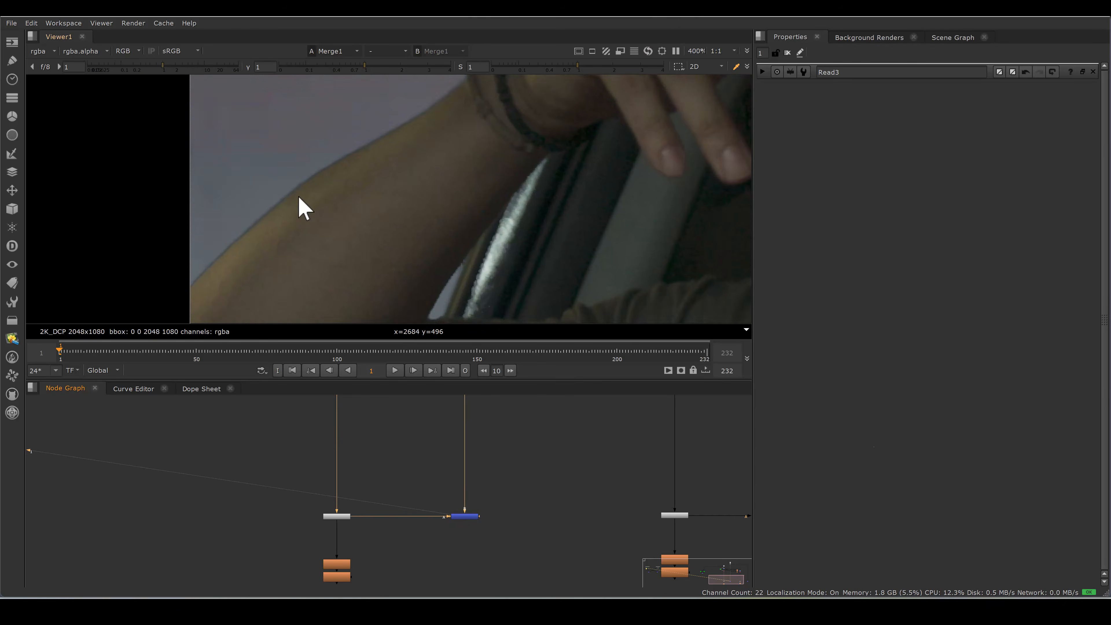
{"action": "middle_click_drag", "start_coordinate": [331, 207], "coordinate": [402, 209]}
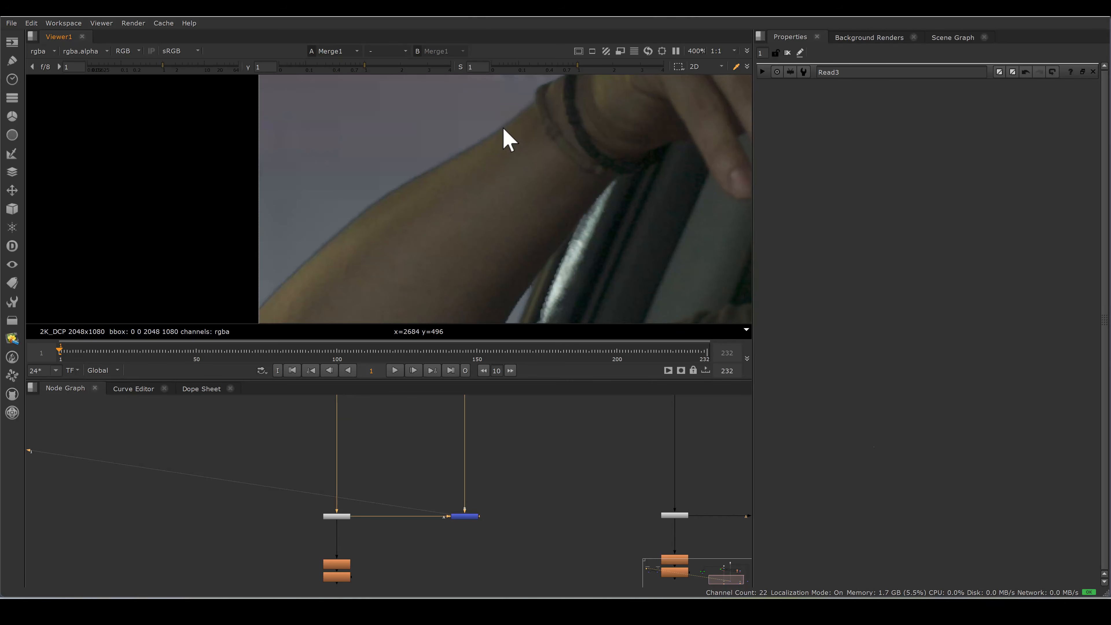
Add a Blur node fed by Merge1 and set its size to 15.5.
{"action": "scroll", "coordinate": [478, 313], "scroll_direction": "up", "scroll_amount": 1}
{"action": "scroll", "coordinate": [459, 476], "scroll_direction": "up", "scroll_amount": 5}
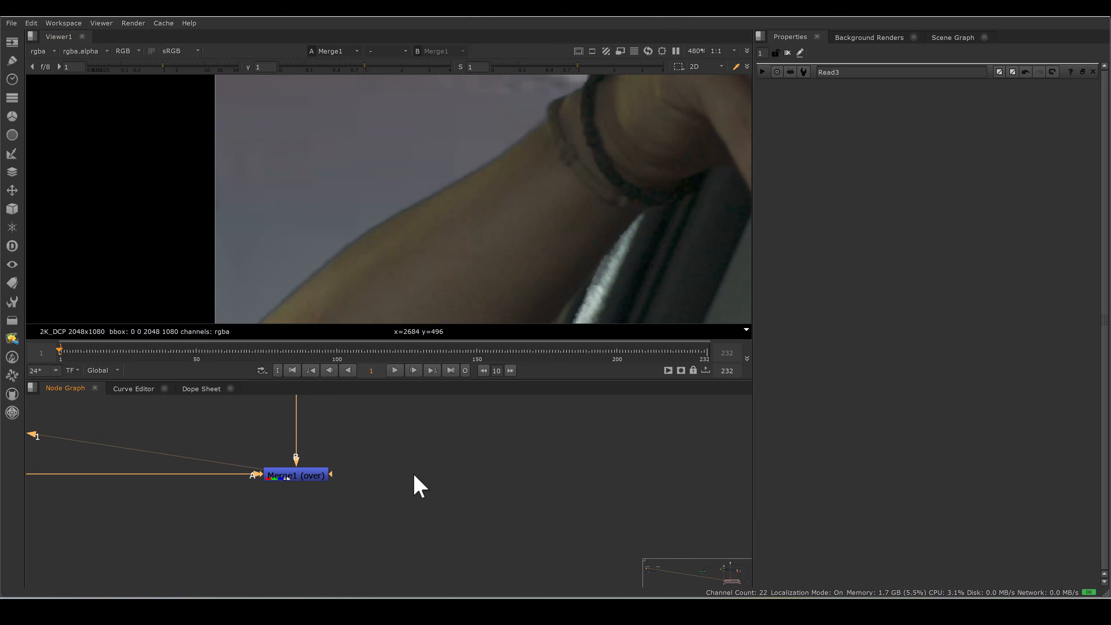
{"action": "key", "text": "b"}
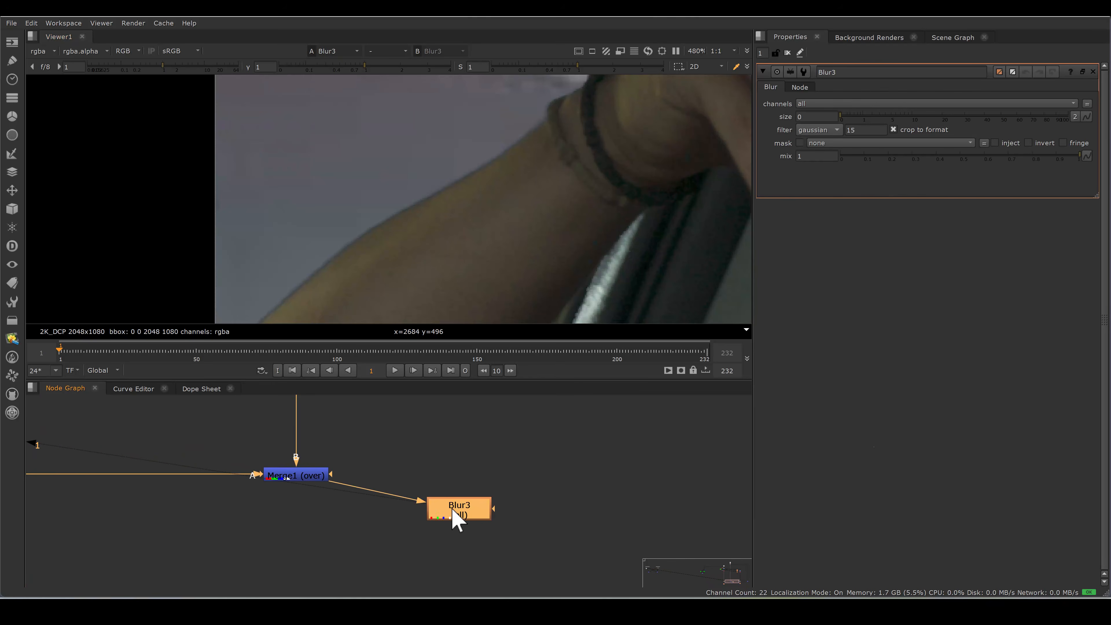
{"action": "left_click_drag", "start_coordinate": [841, 117], "coordinate": [873, 116]}
View the alpha at Premult1, EdgeDetect1 and Blur2 to inspect the edge matte around the raised arm.
{"action": "scroll", "coordinate": [531, 489], "scroll_direction": "down", "scroll_amount": 5}
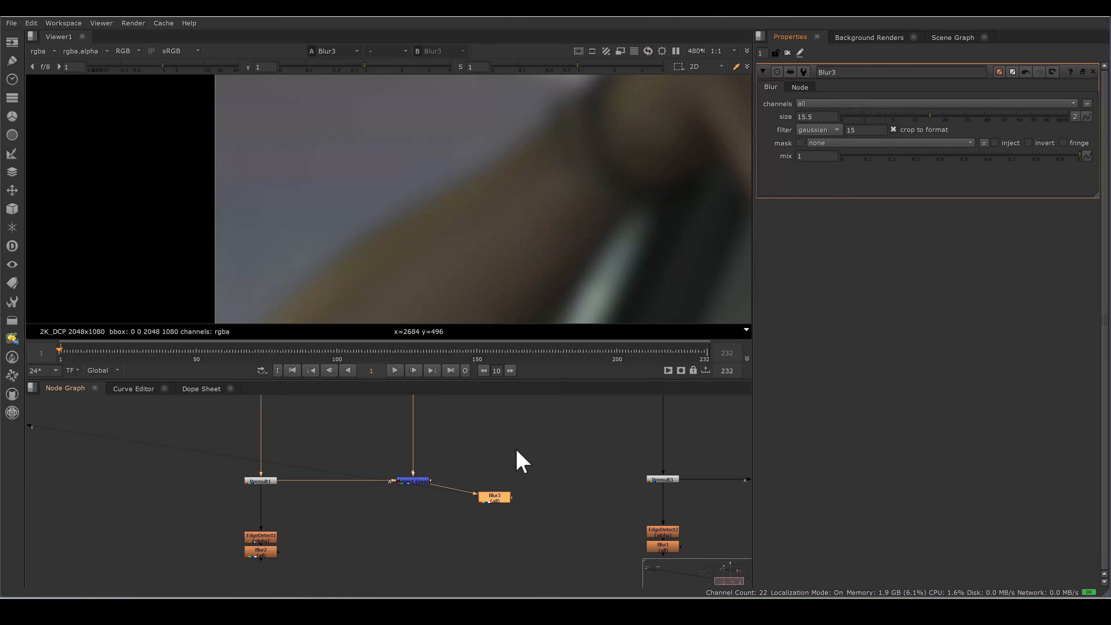
{"action": "key", "text": "1"}
{"action": "key", "text": "a"}
{"action": "scroll", "coordinate": [263, 543], "scroll_direction": "up", "scroll_amount": 5}
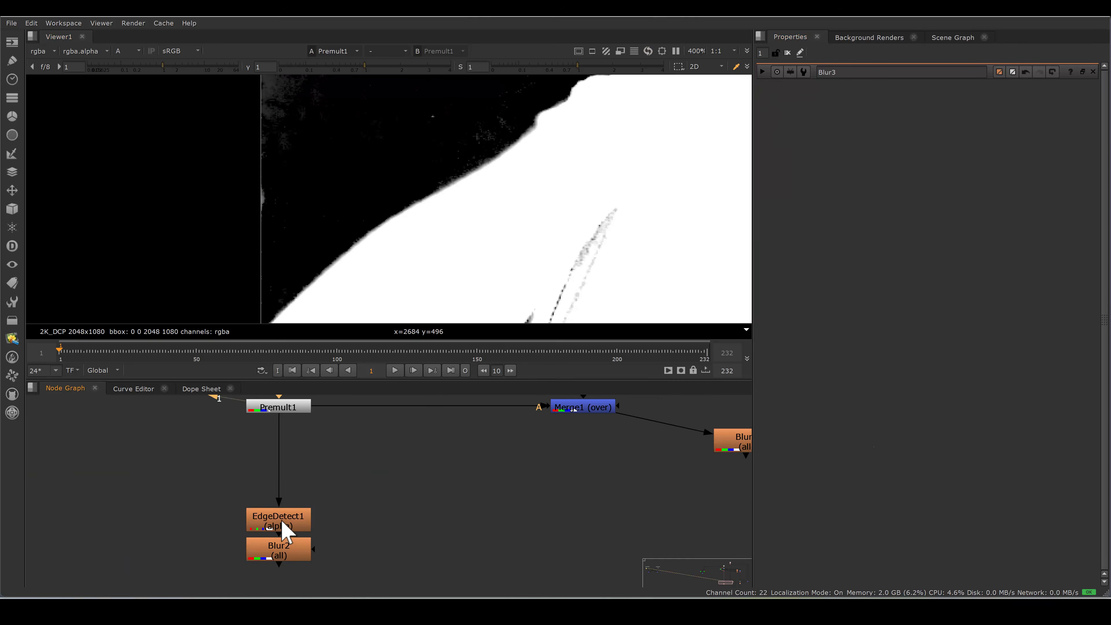
{"action": "left_click", "coordinate": [282, 521]}
{"action": "key", "text": "1"}
{"action": "left_click", "coordinate": [282, 549]}
{"action": "key", "text": "1"}
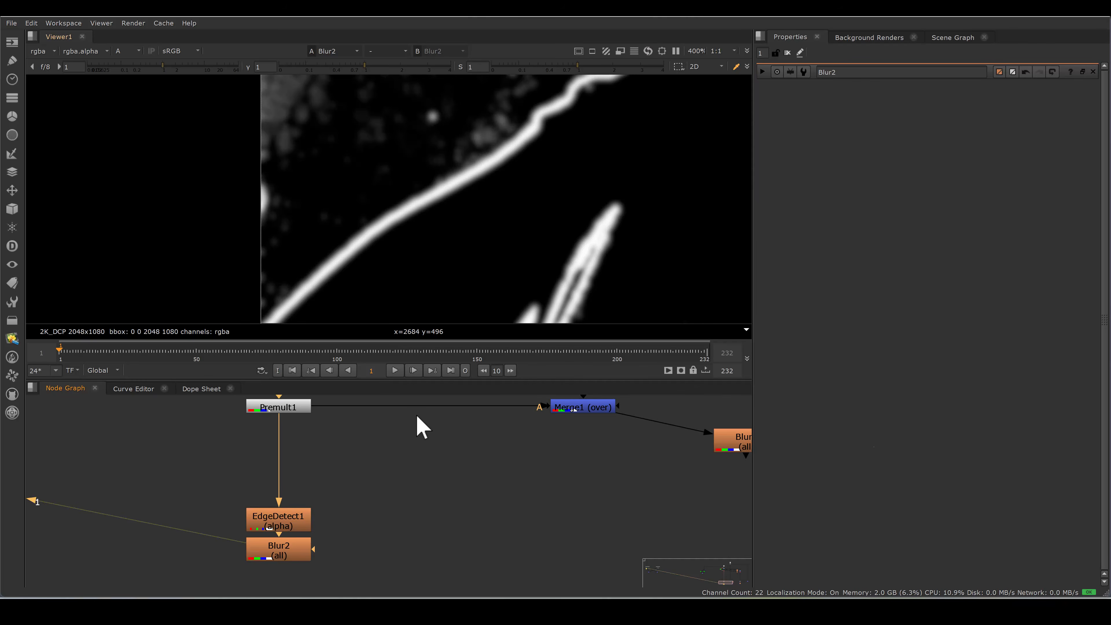
Add a Merge node below Merge1 with Merge1 as B, Blur3 as A and Blur2 as its mask.
{"action": "scroll", "coordinate": [437, 438], "scroll_direction": "down", "scroll_amount": 5}
{"action": "key", "text": "m"}
{"action": "left_click_drag", "start_coordinate": [444, 490], "coordinate": [460, 428]}
{"action": "middle_click_drag", "start_coordinate": [473, 469], "coordinate": [473, 499]}
{"action": "left_click_drag", "start_coordinate": [446, 516], "coordinate": [437, 417]}
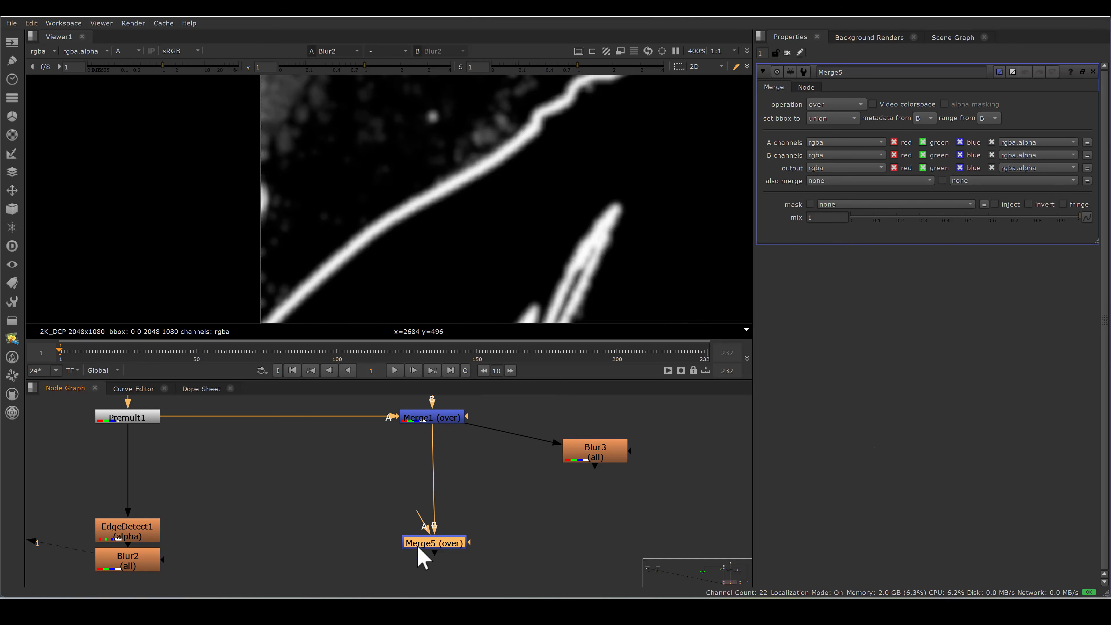
{"action": "left_click_drag", "start_coordinate": [421, 520], "coordinate": [621, 455]}
{"action": "left_click_drag", "start_coordinate": [469, 543], "coordinate": [518, 533]}
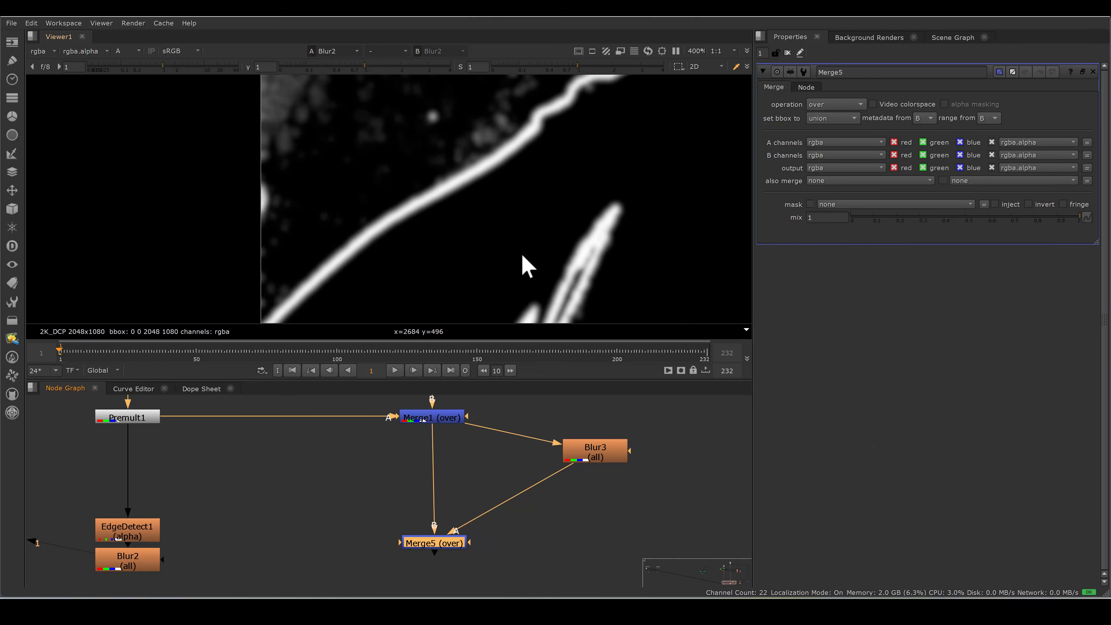
{"action": "left_click_drag", "start_coordinate": [469, 541], "coordinate": [509, 522]}
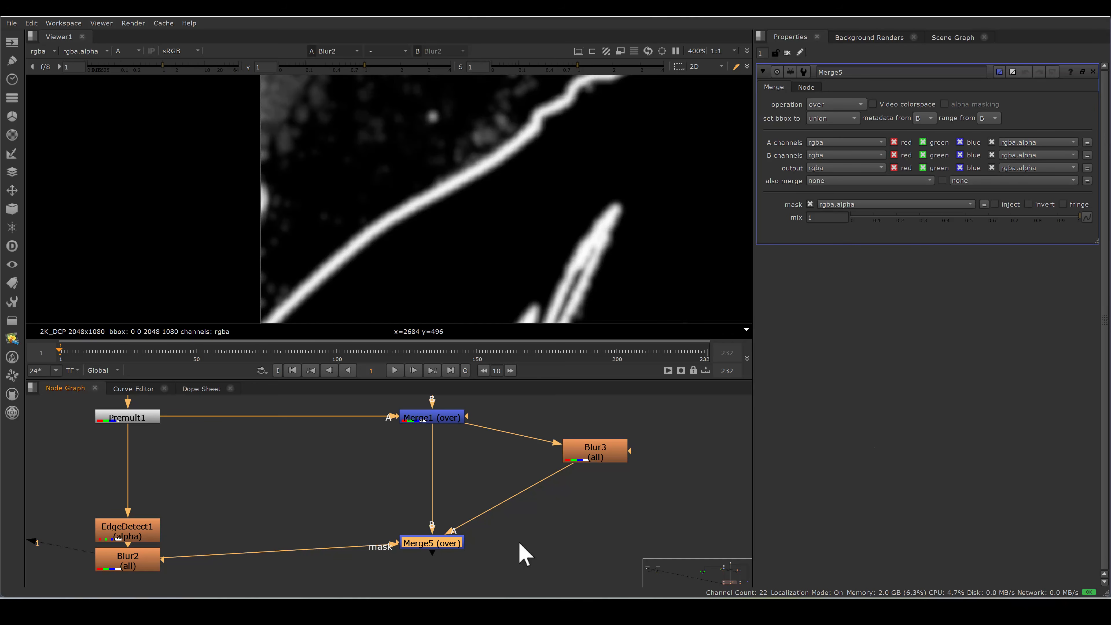
Set Merge5's operation to max and view its colour output at the arm edge.
{"action": "left_click", "coordinate": [832, 106]}
{"action": "left_click", "coordinate": [837, 189]}
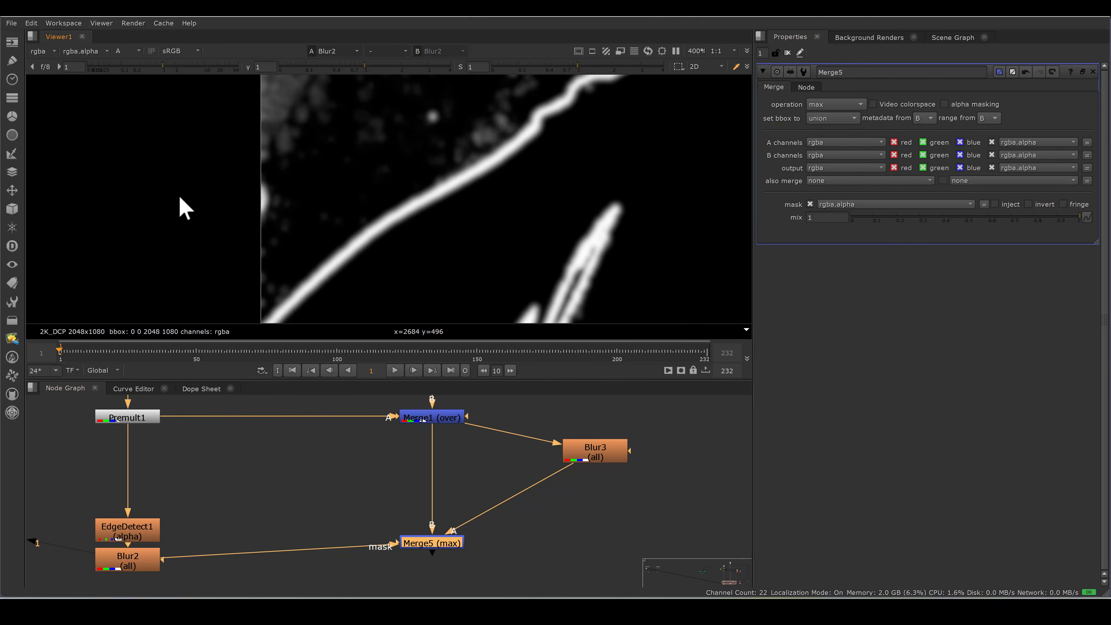
{"action": "key", "text": "a"}
{"action": "left_click_drag", "start_coordinate": [366, 510], "coordinate": [505, 554]}
{"action": "key", "text": "1"}
{"action": "scroll", "coordinate": [411, 237], "scroll_direction": "up", "scroll_amount": 3}
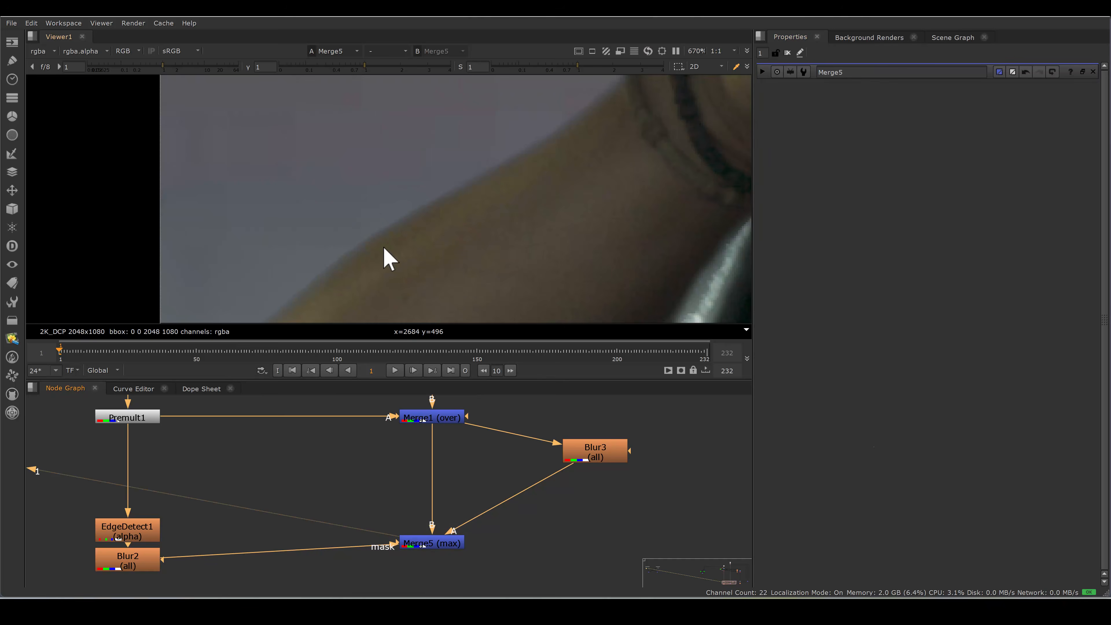
Disable and re-enable Merge5 repeatedly to compare the arm edge with and without the max merge.
{"action": "left_click_drag", "start_coordinate": [337, 504], "coordinate": [506, 576]}
{"action": "key", "text": "d"}
{"action": "key", "text": "d"}
{"action": "key", "text": "d"}
{"action": "key", "text": "d"}
{"action": "key", "text": "d"}
{"action": "key", "text": "d"}
{"action": "key", "text": "d"}
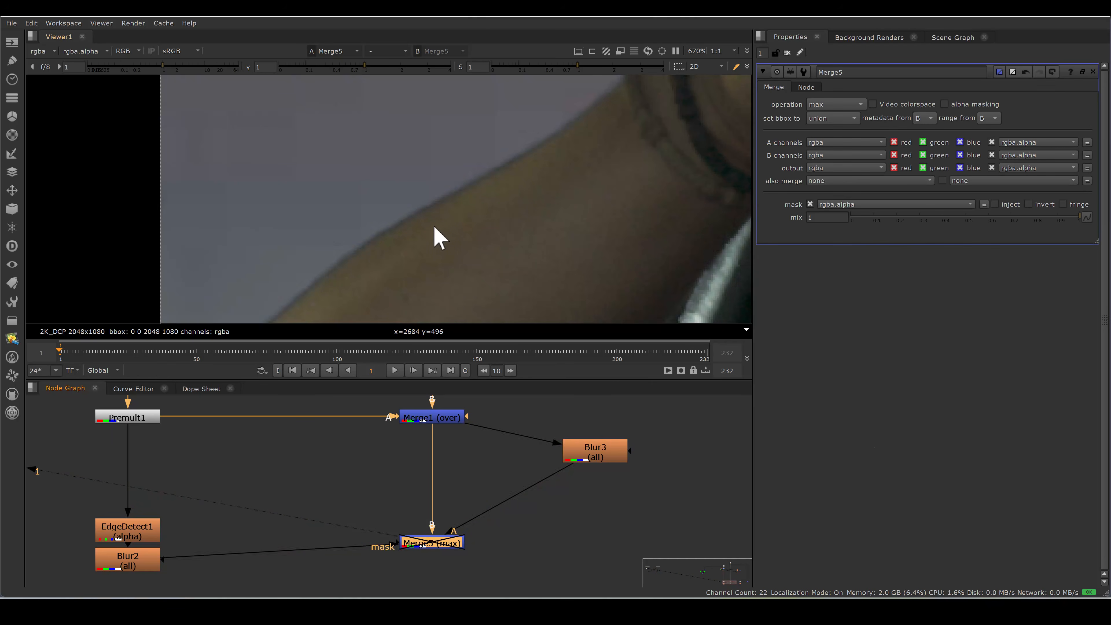
{"action": "key", "text": "d"}
{"action": "key", "text": "d"}
{"action": "key", "text": "d"}
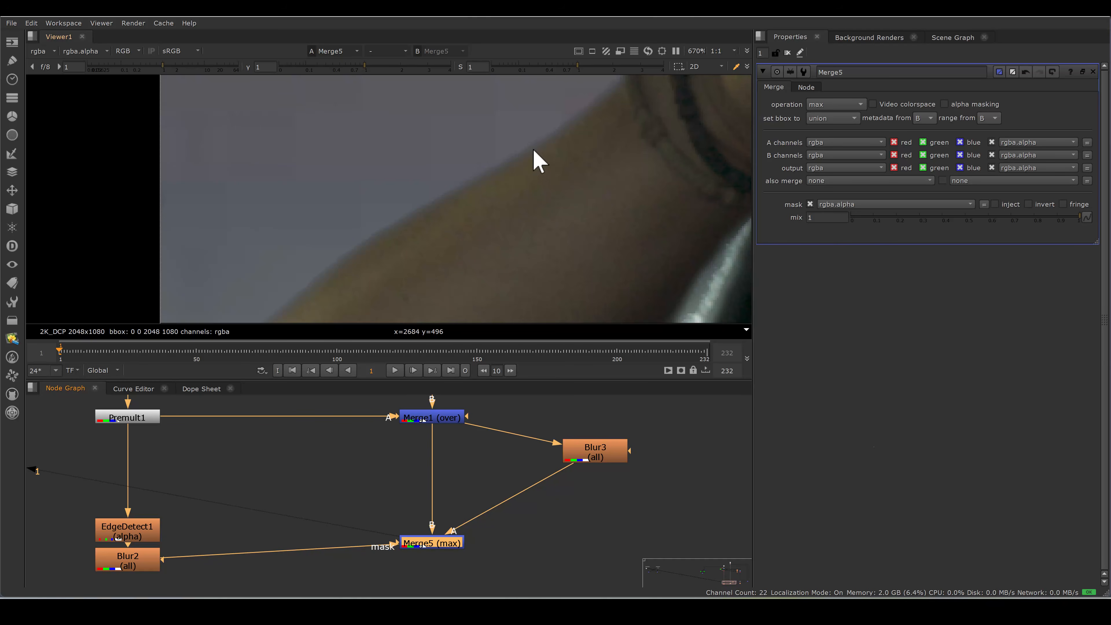
Compare the wider hand and seat belt area with Merge5 disabled and enabled.
{"action": "scroll", "coordinate": [539, 156], "scroll_direction": "down", "scroll_amount": 6}
{"action": "left_click_drag", "start_coordinate": [316, 130], "coordinate": [509, 270]}
{"action": "key", "text": "d"}
{"action": "key", "text": "d"}
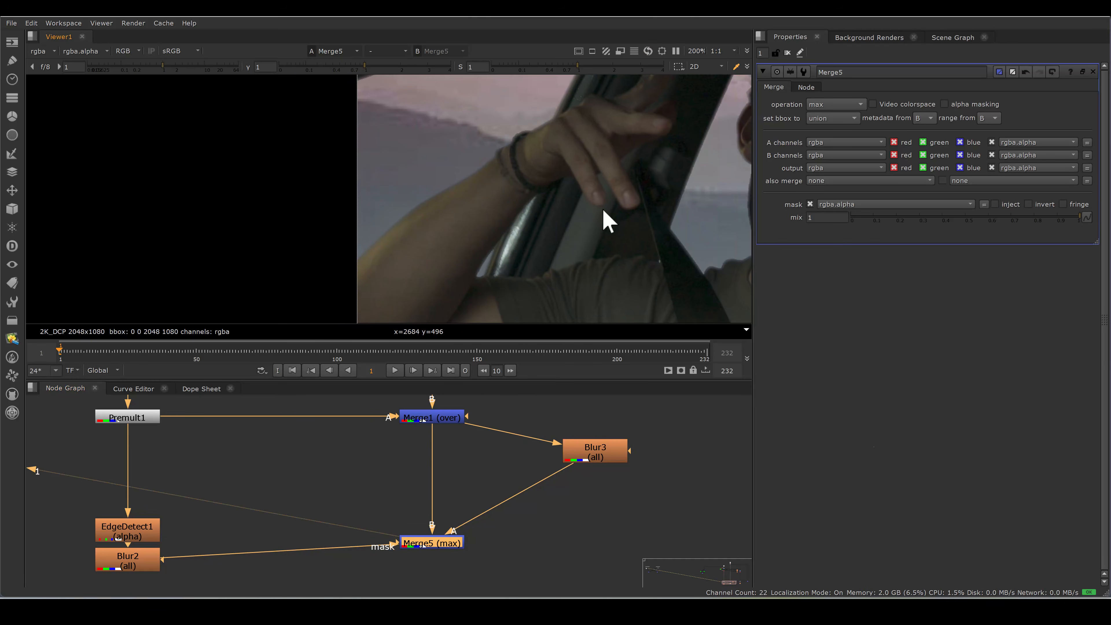
Draw a closed Roto Bezier around the forearm's upper edge and limit Blur2's edge matte with it through a mask merge feeding Merge5's mask.
{"action": "left_click", "coordinate": [288, 479]}
{"action": "key", "text": "o"}
{"action": "left_click", "coordinate": [350, 205]}
{"action": "left_click", "coordinate": [465, 118]}
{"action": "left_click", "coordinate": [508, 150]}
{"action": "left_click", "coordinate": [480, 220]}
{"action": "left_click", "coordinate": [330, 296]}
{"action": "left_click", "coordinate": [349, 205]}
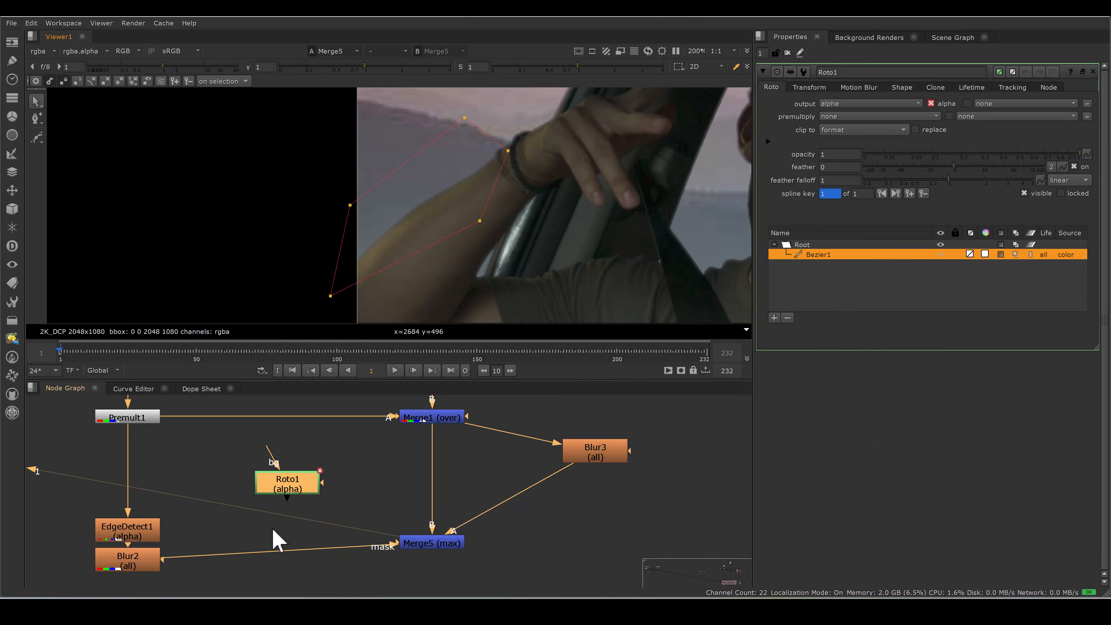
{"action": "left_click", "coordinate": [260, 536]}
Toggle Merge5 off and on to compare the roto-limited edge fix close up on the forearm, leaving it enabled.
{"action": "double_click", "coordinate": [434, 546]}
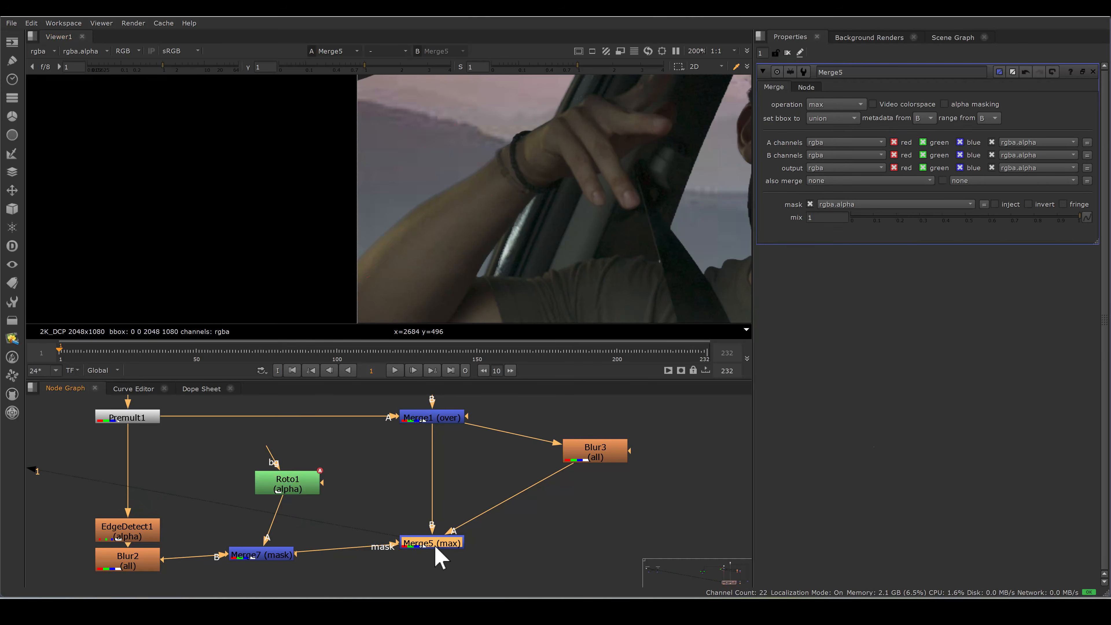
{"action": "key", "text": "d"}
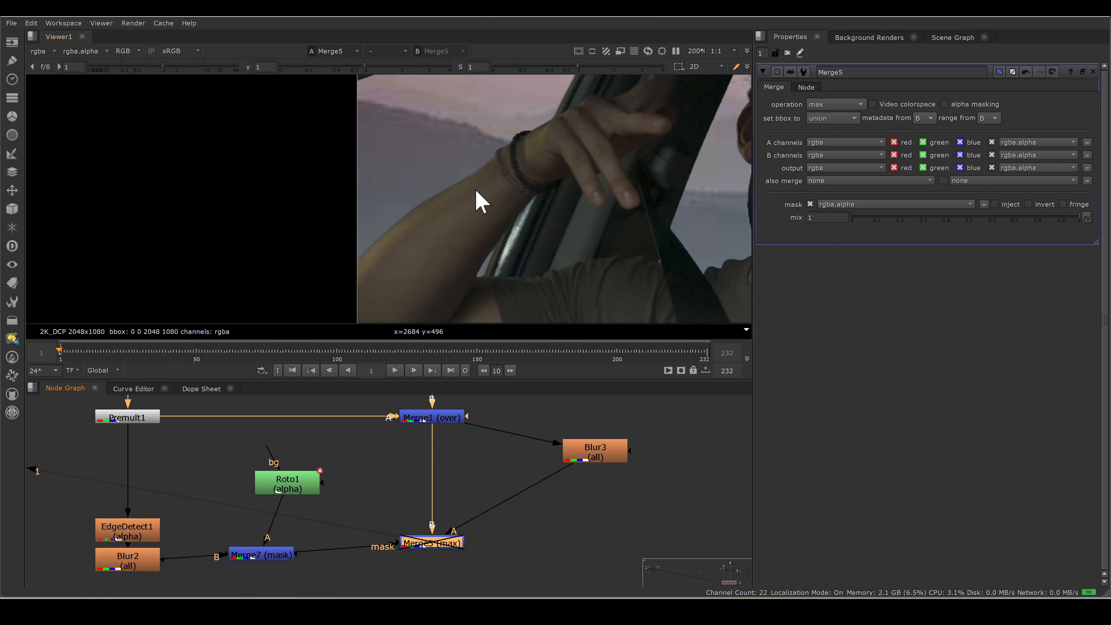
{"action": "scroll", "coordinate": [426, 228], "scroll_direction": "up", "scroll_amount": 4}
{"action": "key", "text": "d"}
{"action": "scroll", "coordinate": [422, 193], "scroll_direction": "up", "scroll_amount": 3}
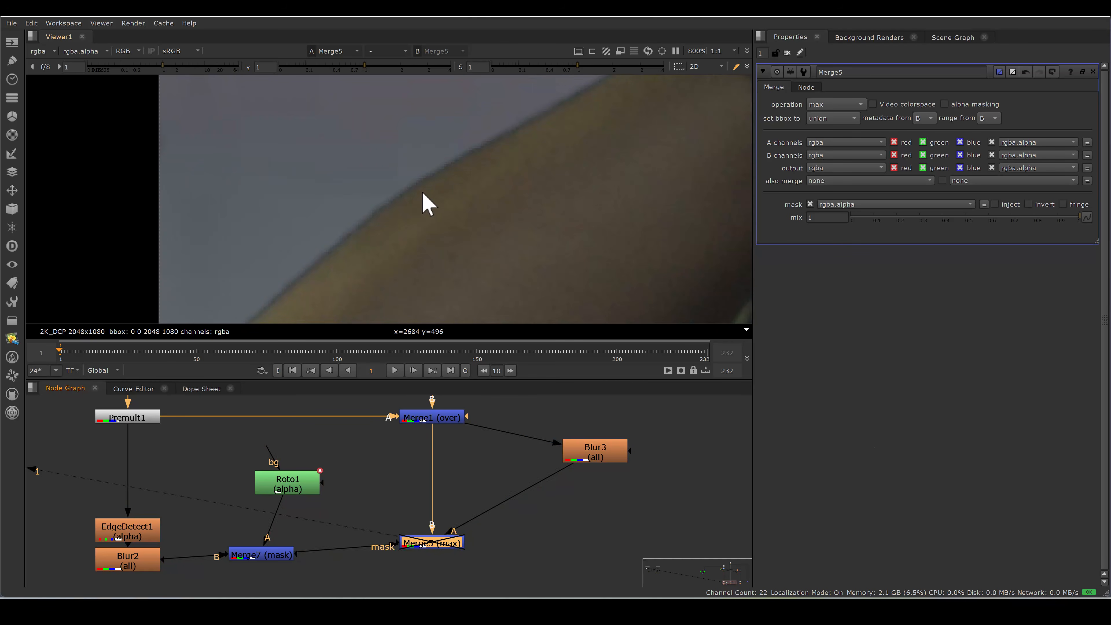
{"action": "key", "text": "d"}
{"action": "key", "text": "d"}
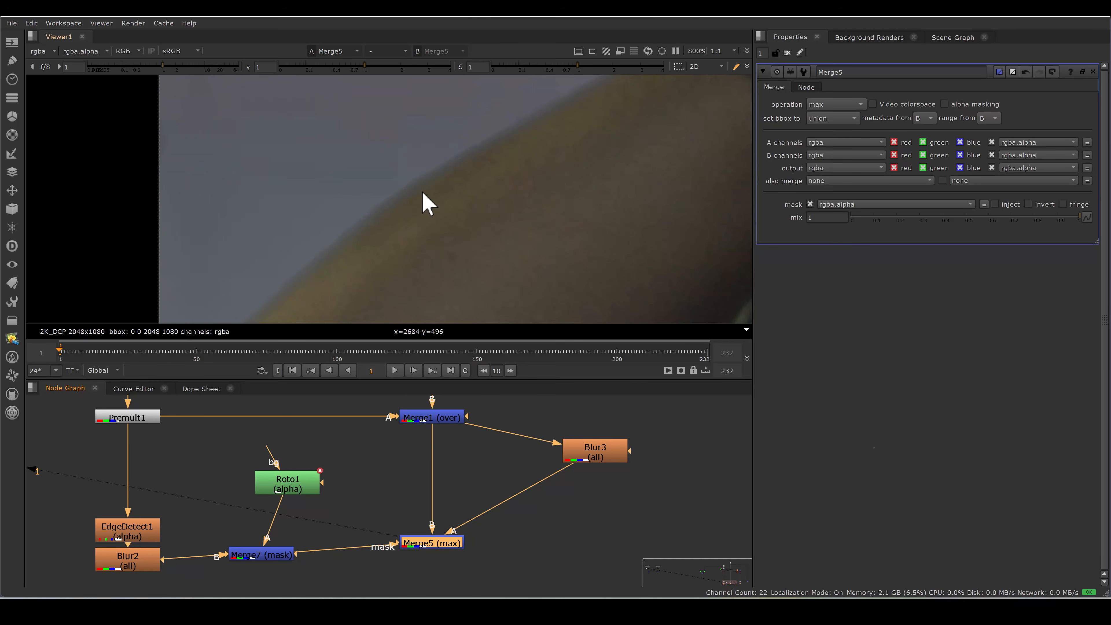
{"action": "key", "text": "d"}
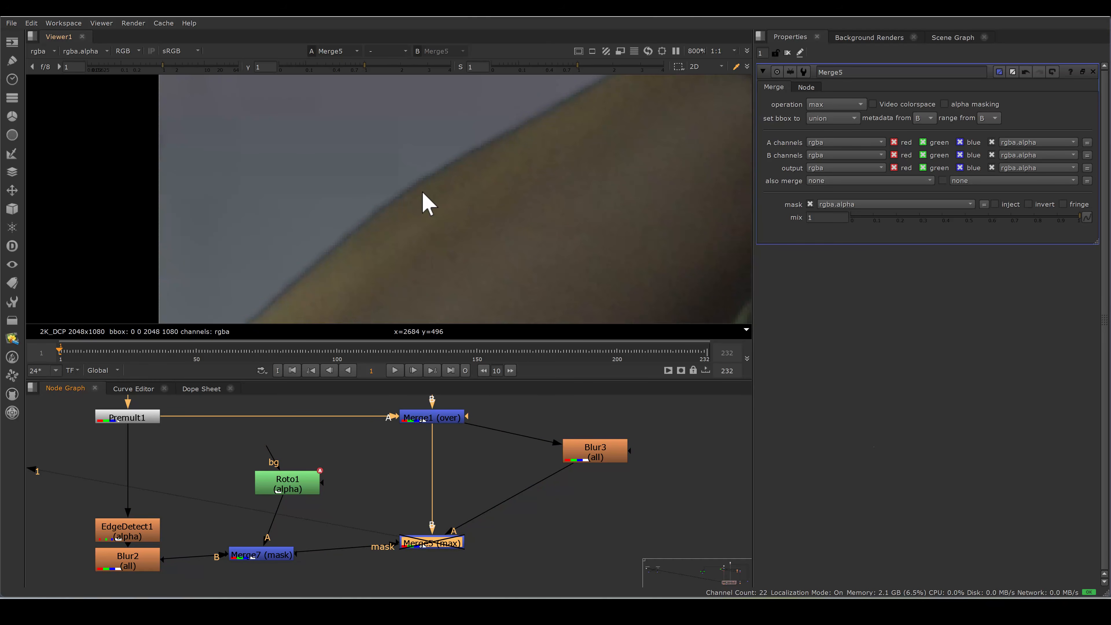
{"action": "key", "text": "d"}
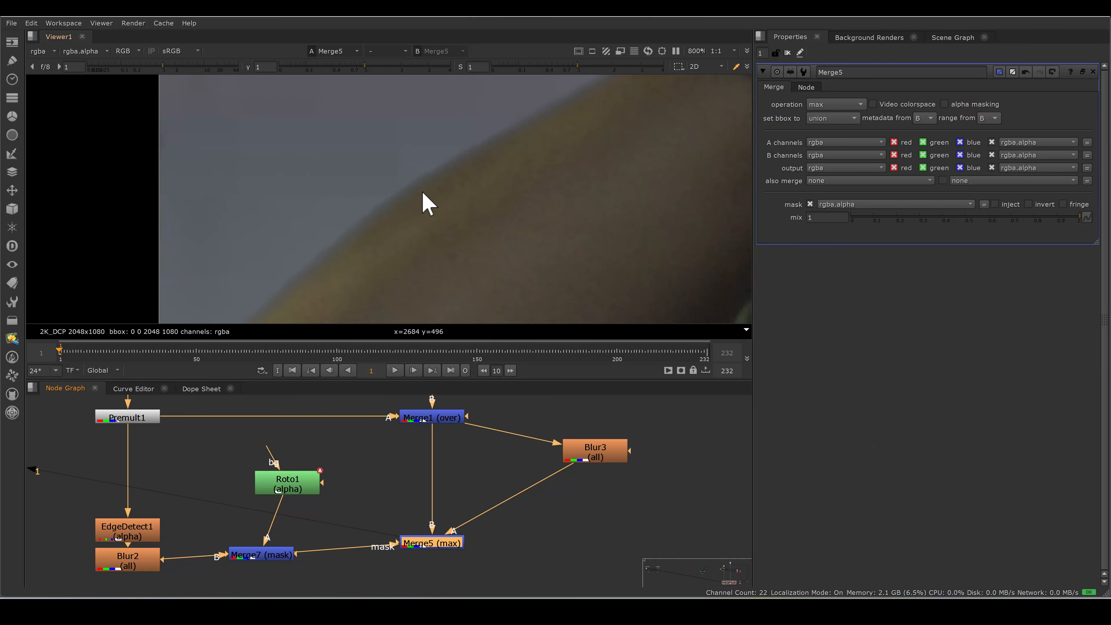
View the Merge6 composite and examine the edge of the raised arm up close.
{"action": "scroll", "coordinate": [485, 525], "scroll_direction": "down", "scroll_amount": 5}
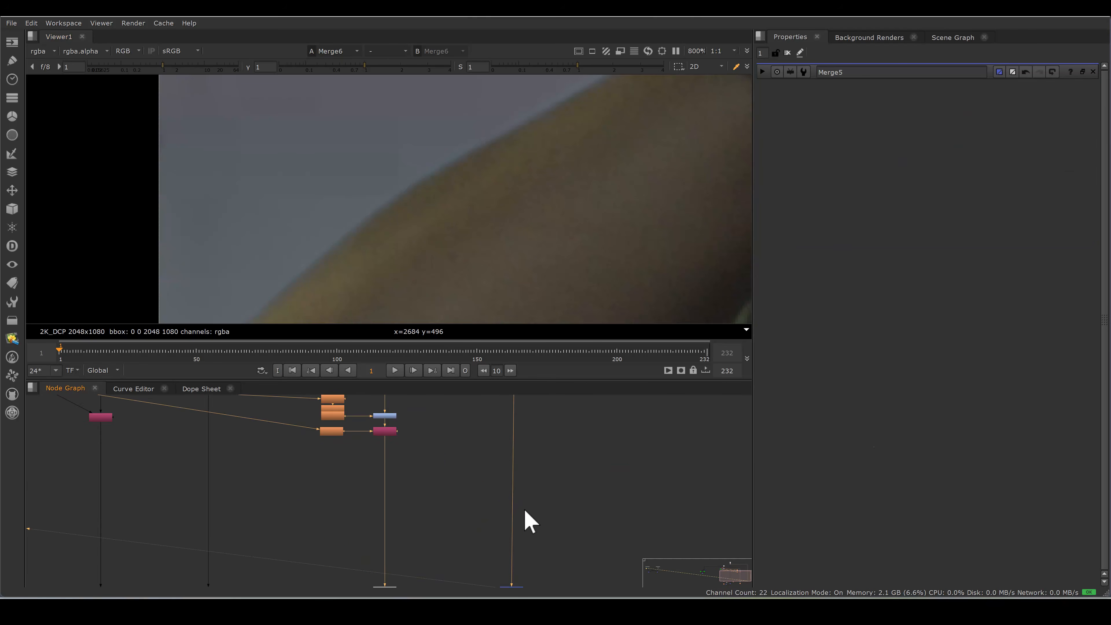
{"action": "scroll", "coordinate": [385, 268], "scroll_direction": "up", "scroll_amount": 3}
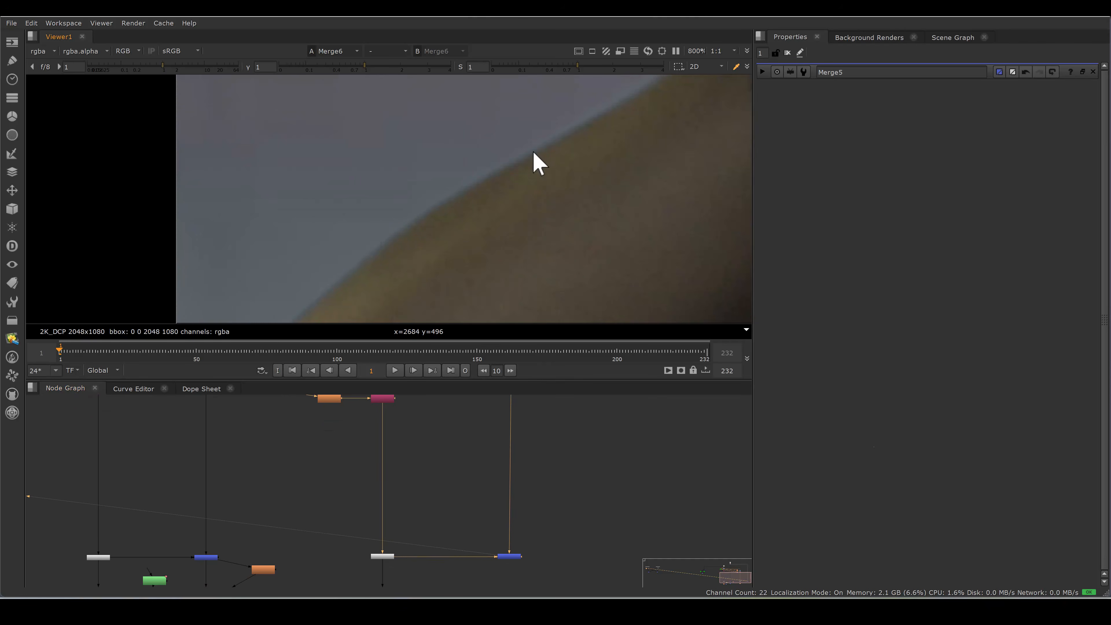
{"action": "middle_click_drag", "start_coordinate": [527, 459], "coordinate": [530, 393]}
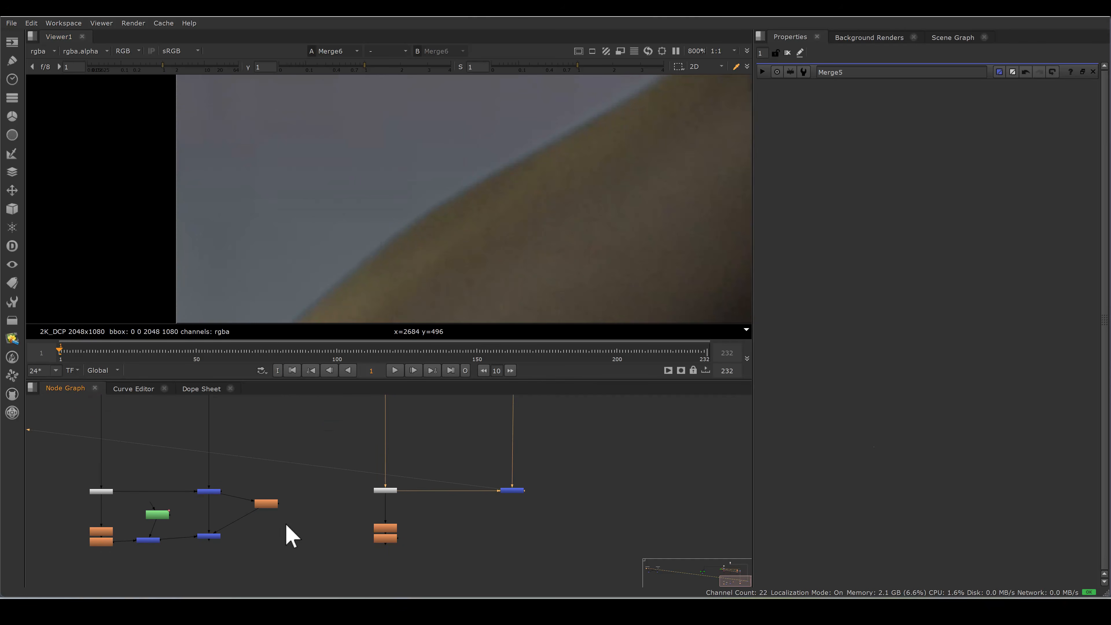
Add a Blur node fed by Merge6 and set its size to 10.
{"action": "scroll", "coordinate": [395, 534], "scroll_direction": "up", "scroll_amount": 3}
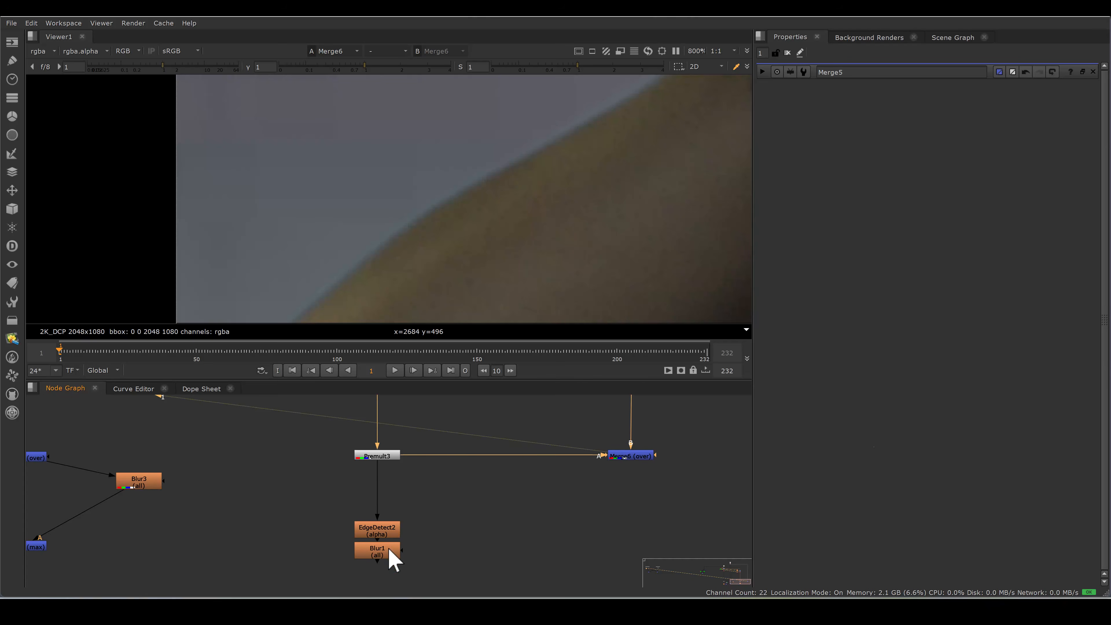
{"action": "middle_click_drag", "start_coordinate": [696, 504], "coordinate": [523, 508]}
{"action": "key", "text": "b"}
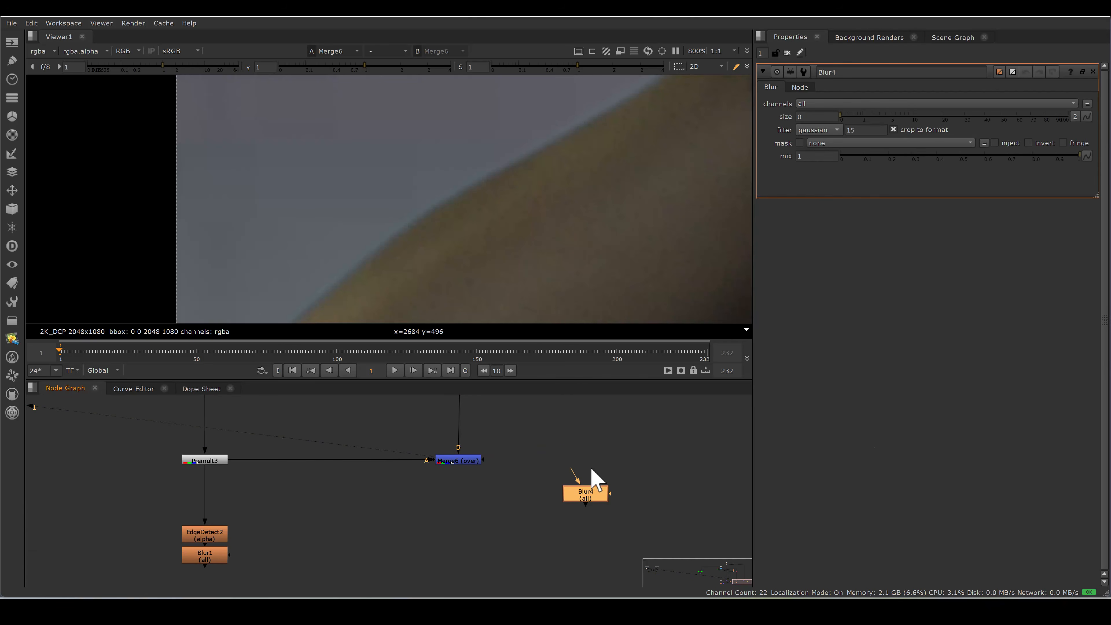
{"action": "left_click_drag", "start_coordinate": [911, 124], "coordinate": [913, 126]}
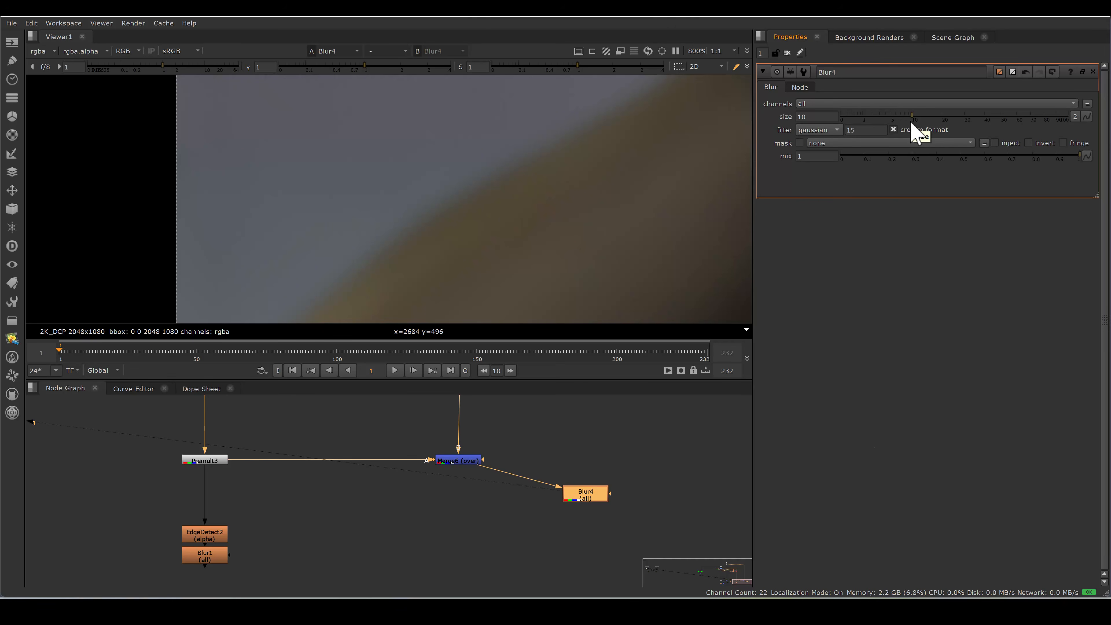
Add a Merge node below Merge6 with Merge6 as B, Blur4 as A and Blur1 as its mask.
{"action": "left_click", "coordinate": [474, 520]}
{"action": "key", "text": "m"}
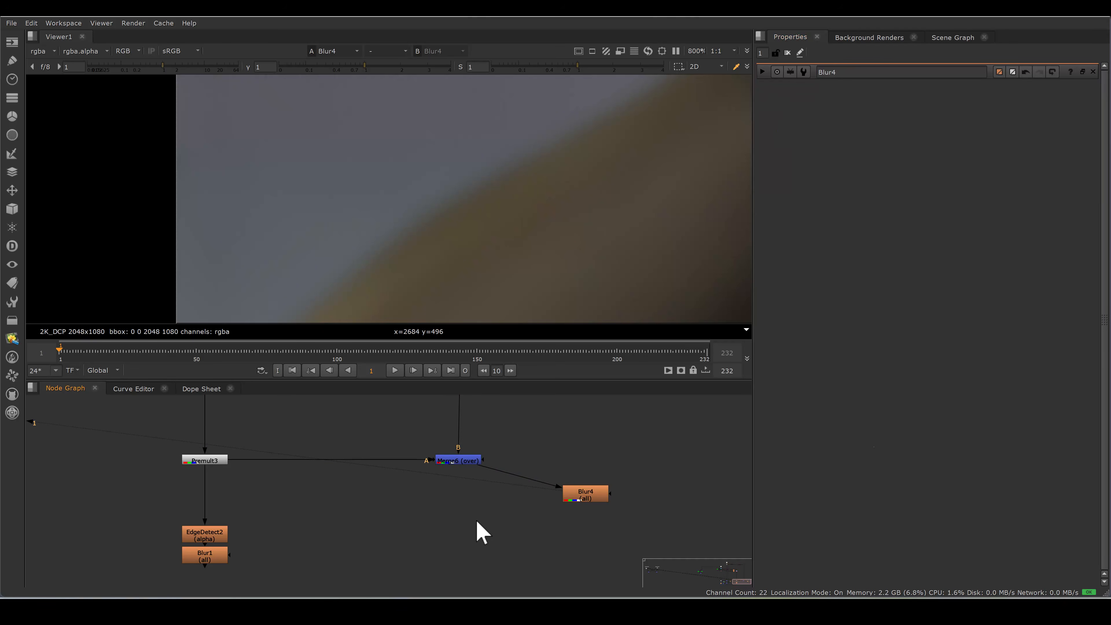
{"action": "left_click_drag", "start_coordinate": [467, 498], "coordinate": [459, 462]}
{"action": "left_click_drag", "start_coordinate": [498, 521], "coordinate": [582, 494]}
{"action": "left_click_drag", "start_coordinate": [450, 522], "coordinate": [211, 558]}
{"action": "left_click_drag", "start_coordinate": [470, 527], "coordinate": [454, 542]}
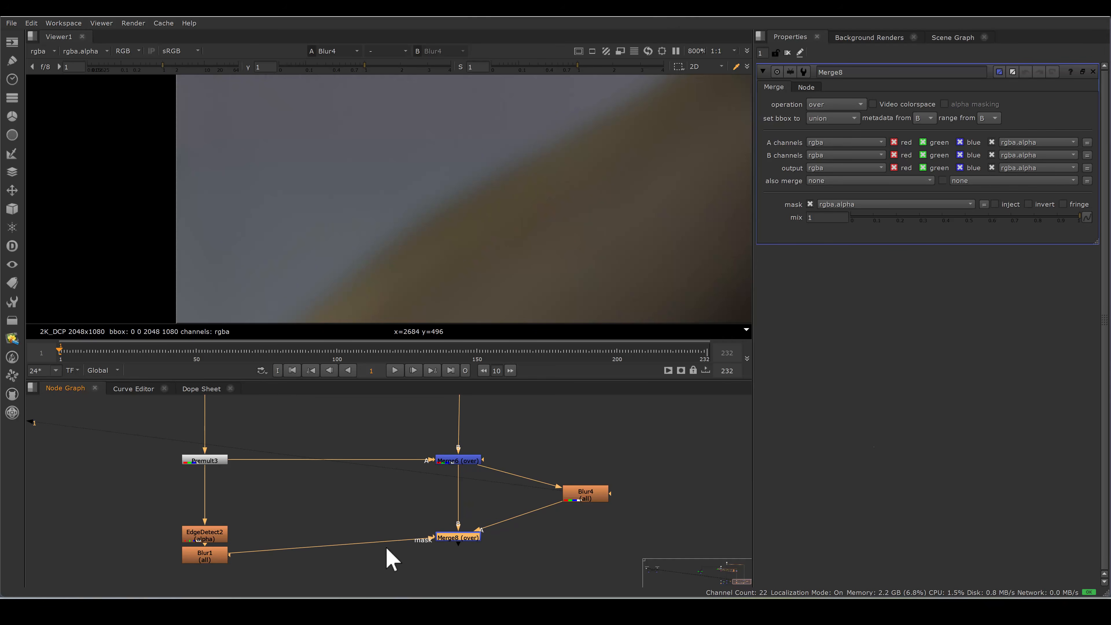
Set Merge8's operation to min and view its output at the arm edge.
{"action": "left_click", "coordinate": [838, 105]}
{"action": "left_click", "coordinate": [832, 226]}
{"action": "left_click_drag", "start_coordinate": [370, 514], "coordinate": [413, 503]}
{"action": "key", "text": "1"}
Toggle Merge8 off and on to compare the arm edge with and without the min merge.
{"action": "left_click", "coordinate": [543, 473]}
{"action": "key", "text": "d"}
{"action": "key", "text": "d"}
{"action": "key", "text": "d"}
{"action": "key", "text": "d"}
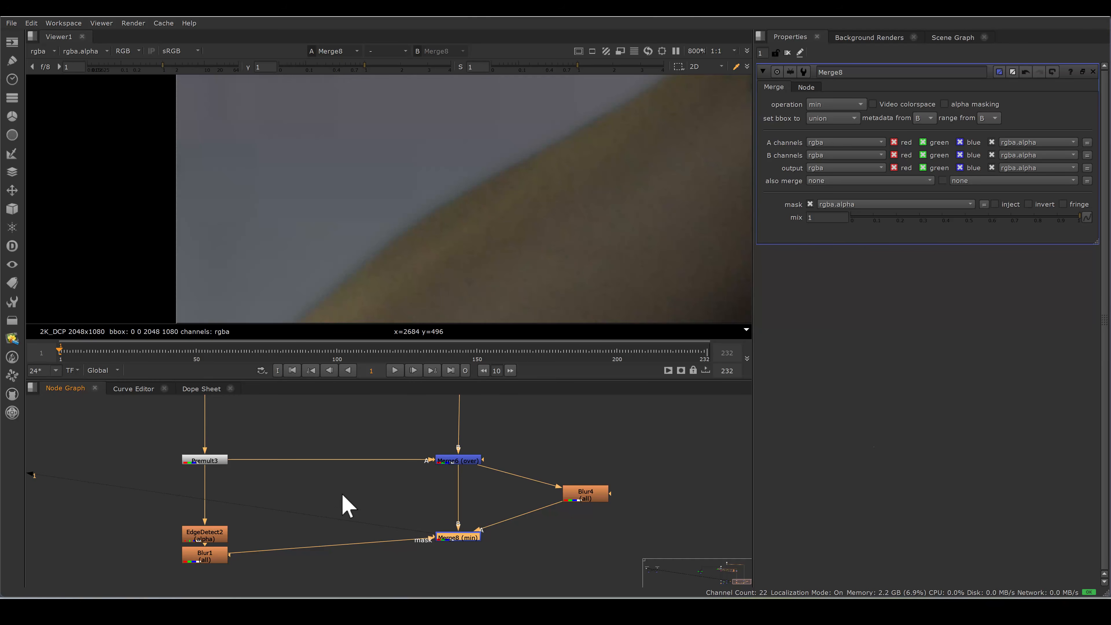
Look over the max and min edge-repair branches side by side in the node tree.
{"action": "scroll", "coordinate": [342, 494], "scroll_direction": "down", "scroll_amount": 7}
{"action": "middle_click_drag", "start_coordinate": [356, 469], "coordinate": [602, 475]}
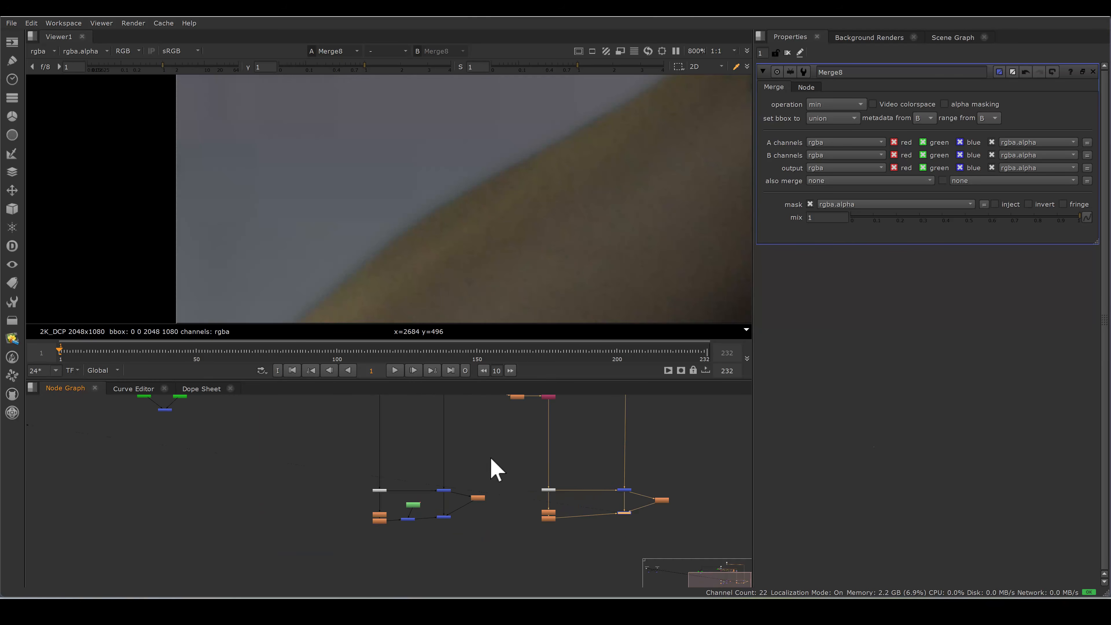